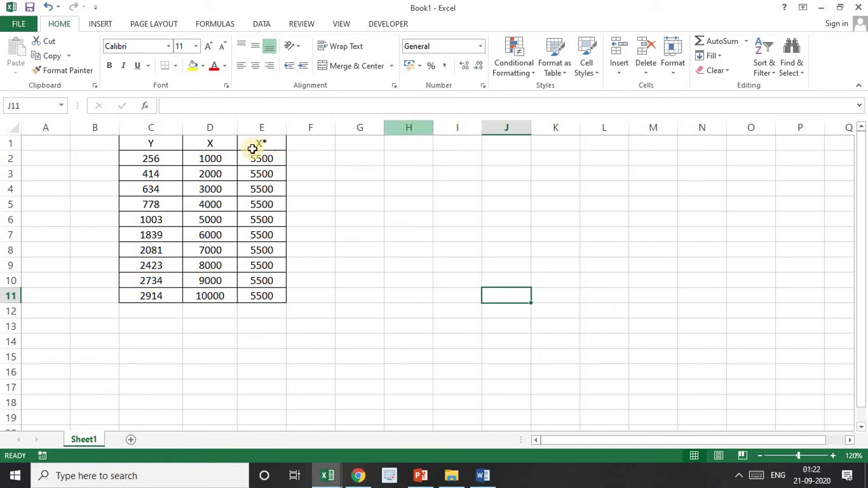
pyautogui.click(156, 141)
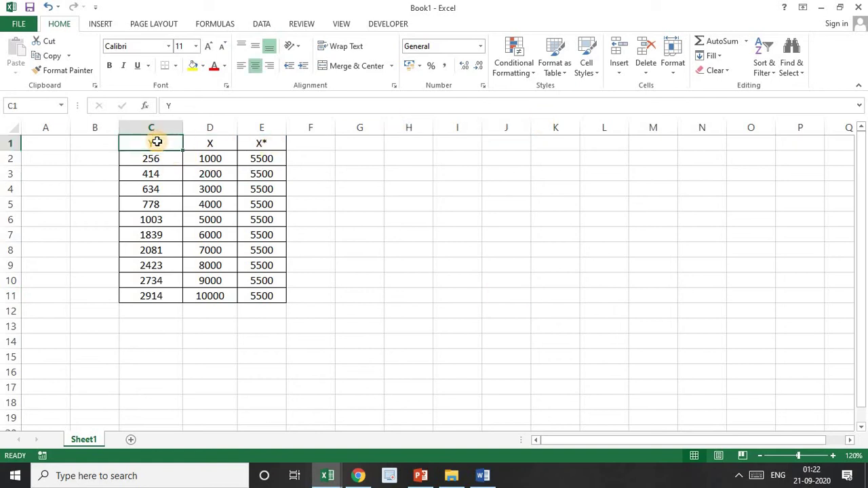
pyautogui.write('C')
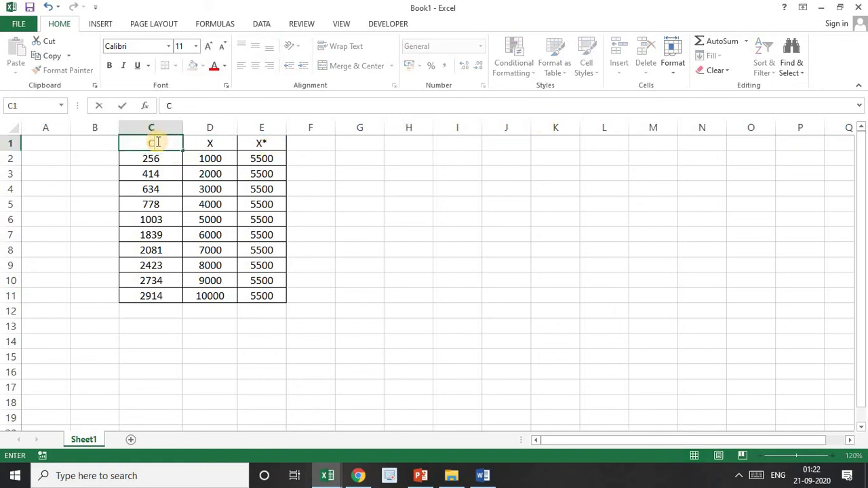
pyautogui.press('BackSpace')
pyautogui.write('Y')
pyautogui.press('Tab')
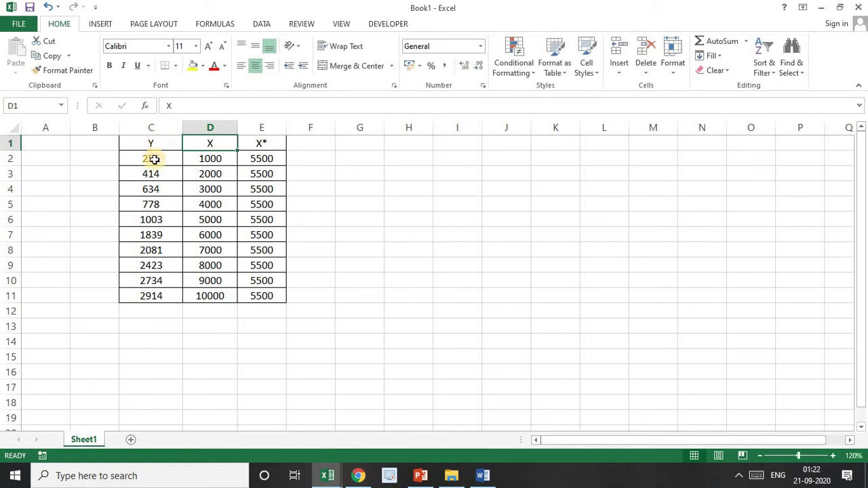
# Review the Y values in C2:C11 and the X values in D2:D11.
pyautogui.moveTo(152, 159); pyautogui.dragTo(161, 292)
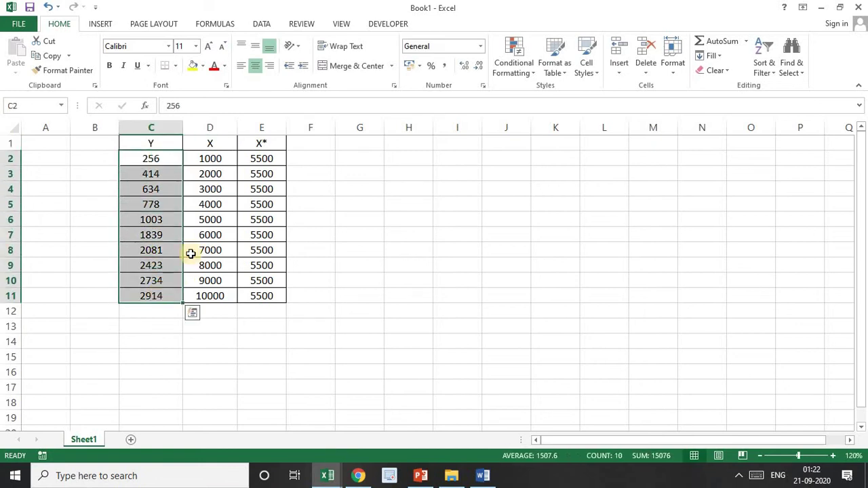
pyautogui.click(222, 170)
pyautogui.moveTo(221, 170); pyautogui.dragTo(216, 295)
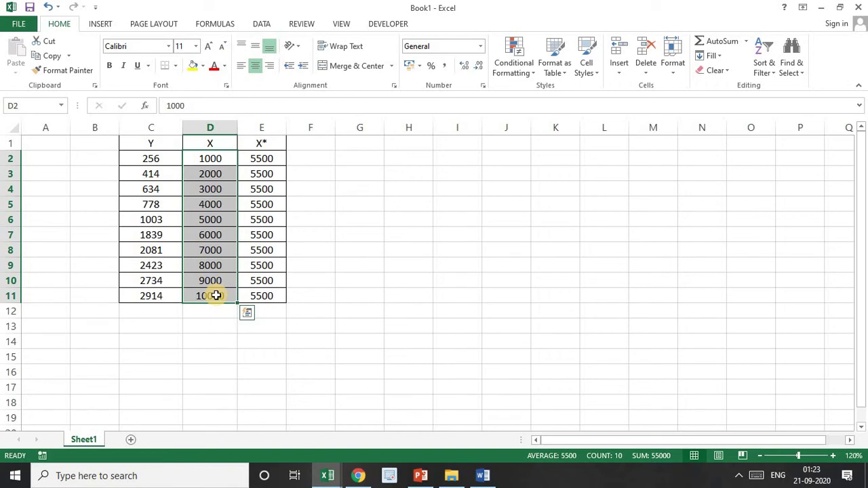
# Enter the column heading (X-X*) in cell F1.
pyautogui.click(303, 143)
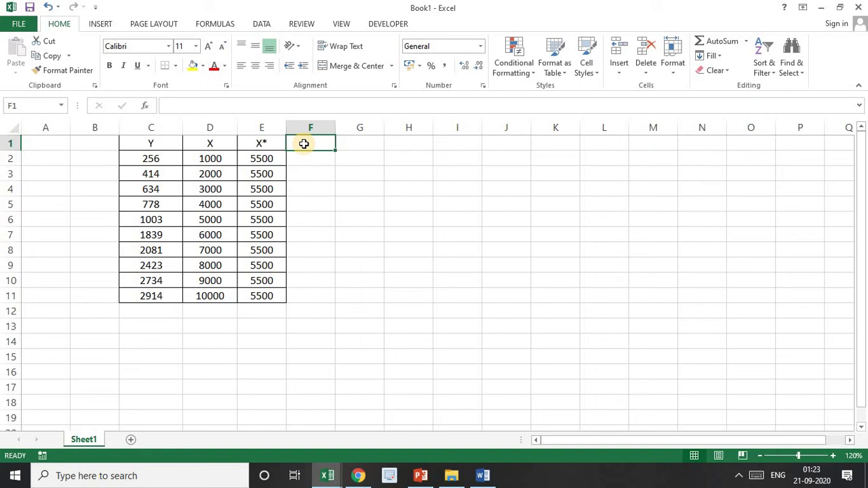
pyautogui.write('(')
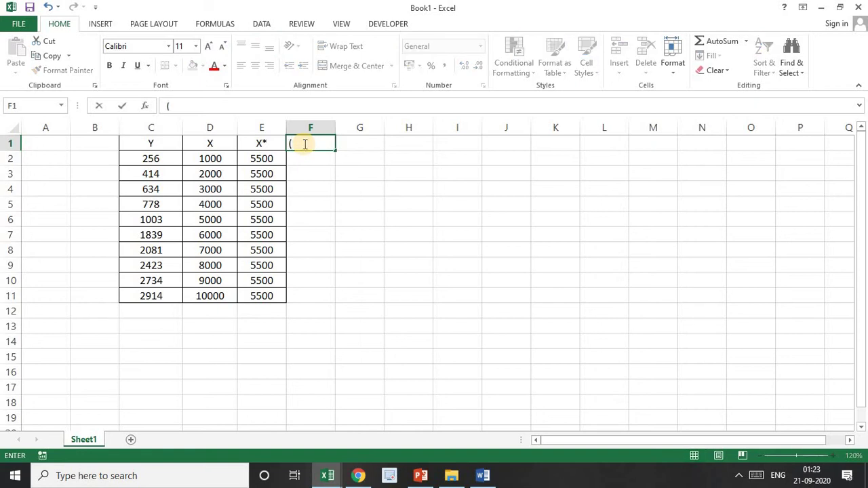
pyautogui.write('X-X*)')
pyautogui.press('Return')
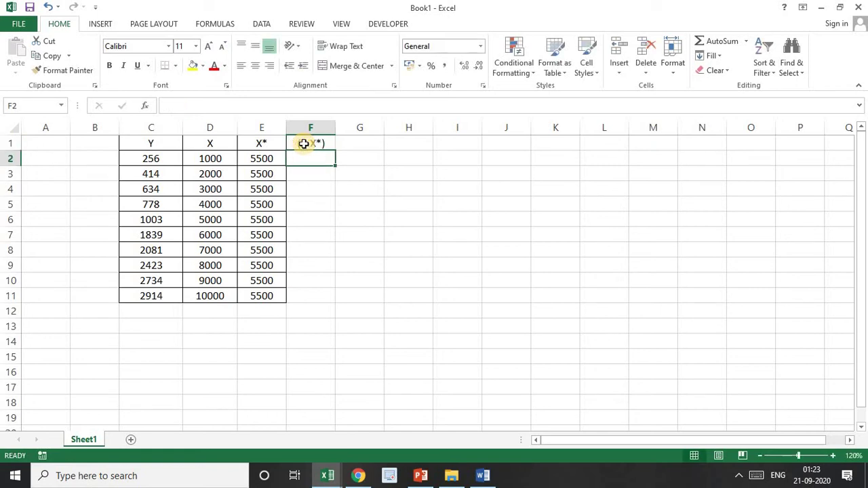
# Calculate X minus X* in F2 with the formula =D2-E2 and fill it down to F11.
pyautogui.write('=')
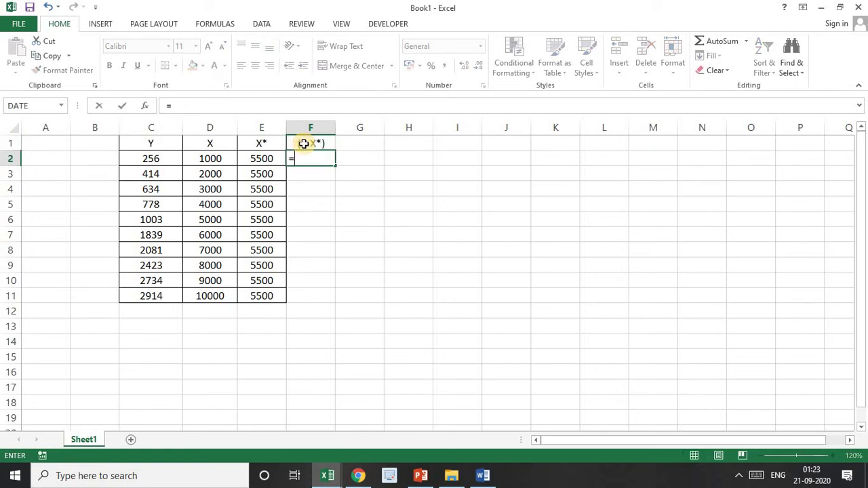
pyautogui.click(213, 157)
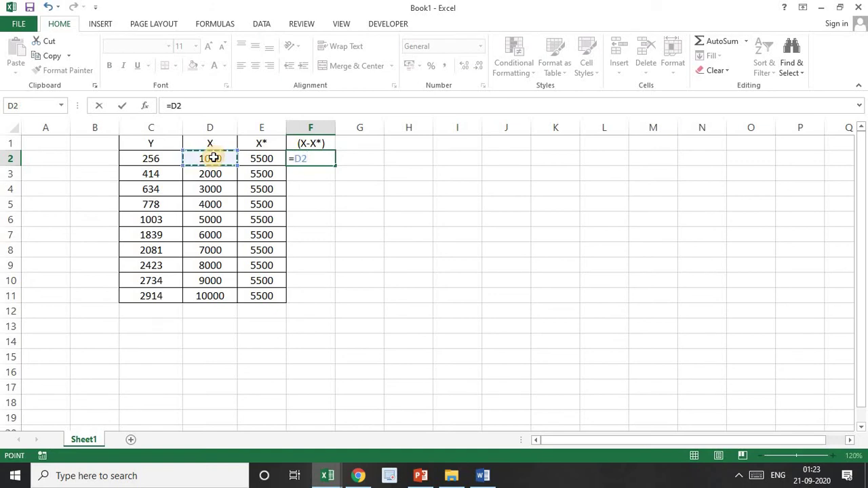
pyautogui.write('-')
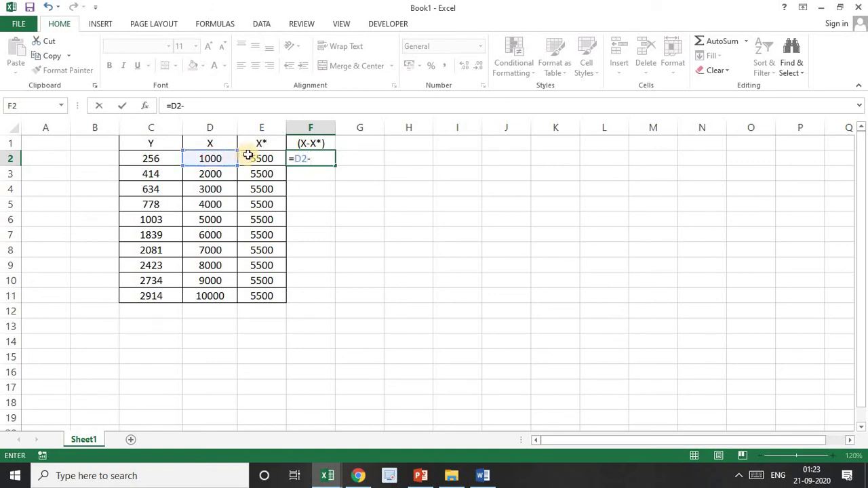
pyautogui.click(252, 157)
pyautogui.press('Return')
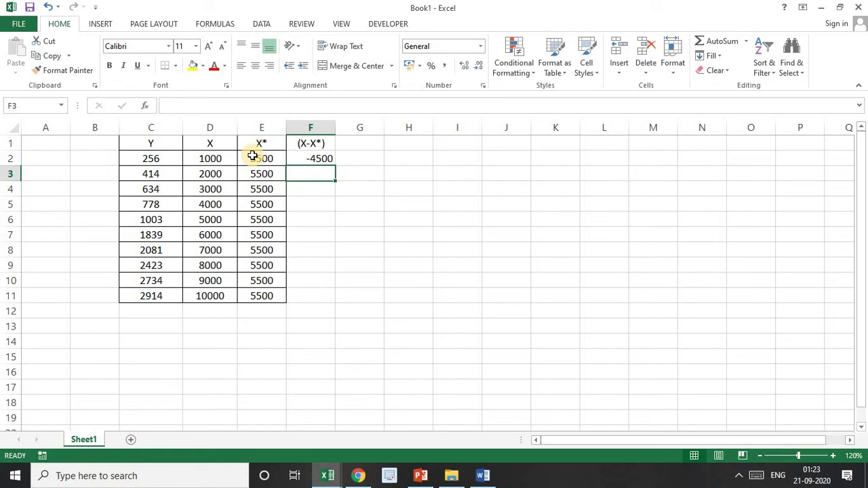
pyautogui.click(316, 157)
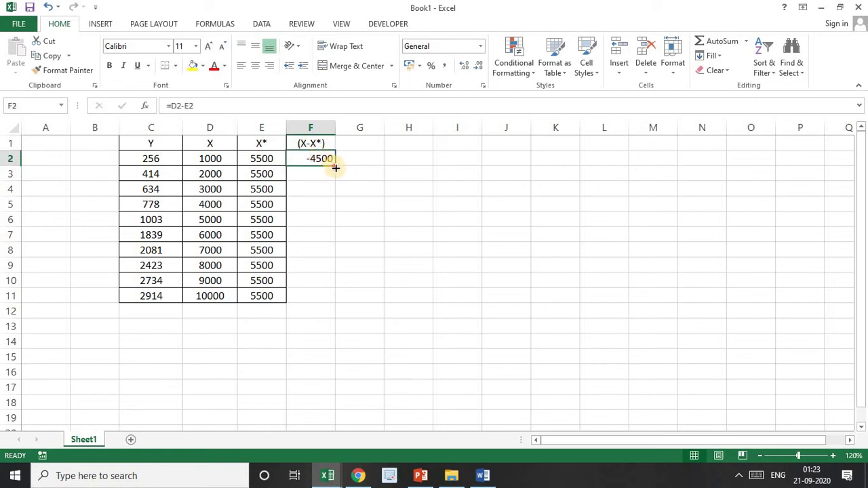
pyautogui.doubleClick(335, 167)
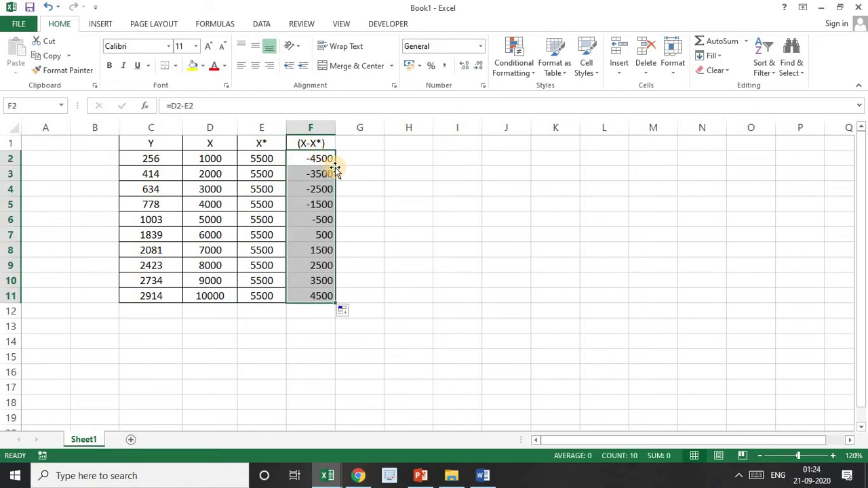
# Examine which differences in the (X-X*) column are negative and which are positive.
pyautogui.moveTo(316, 160); pyautogui.dragTo(322, 204)
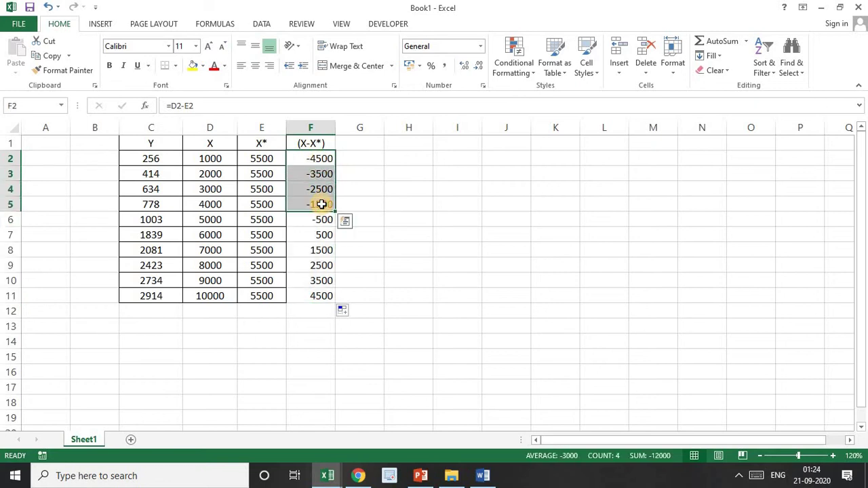
pyautogui.moveTo(324, 218); pyautogui.dragTo(316, 158)
pyautogui.moveTo(321, 234); pyautogui.dragTo(316, 292)
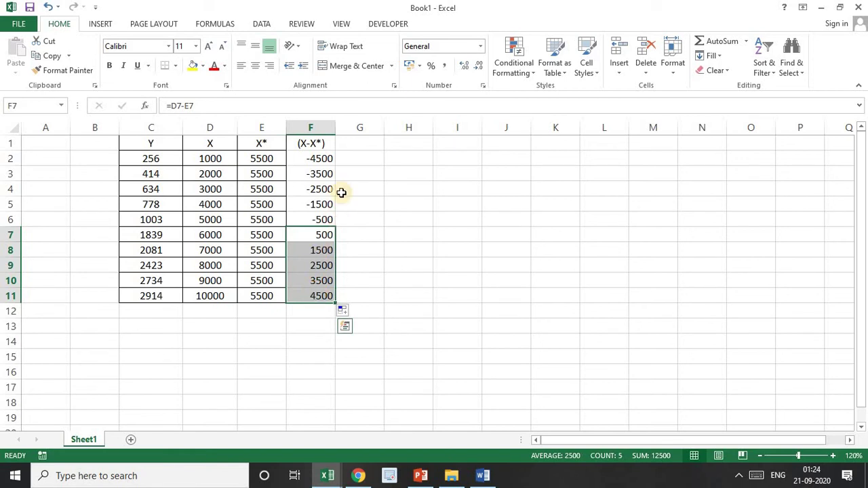
# Enter the dummy variable heading D in cell G1.
pyautogui.click(355, 143)
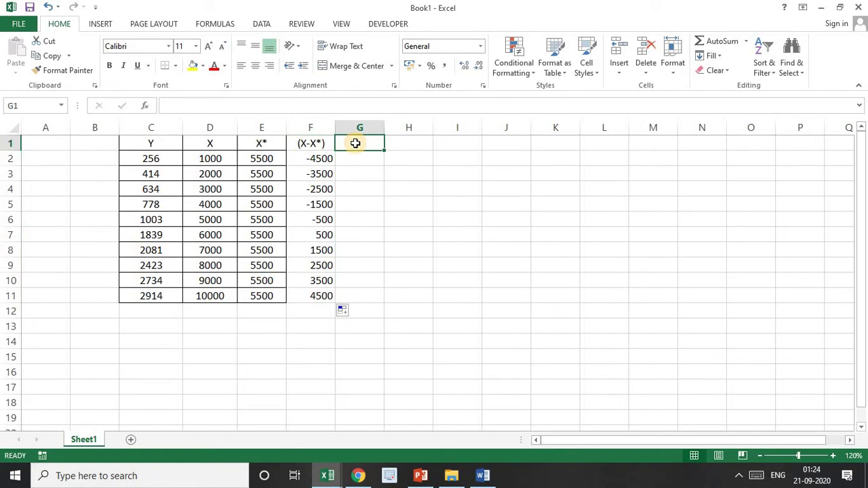
pyautogui.doubleClick(355, 143)
pyautogui.press('Return')
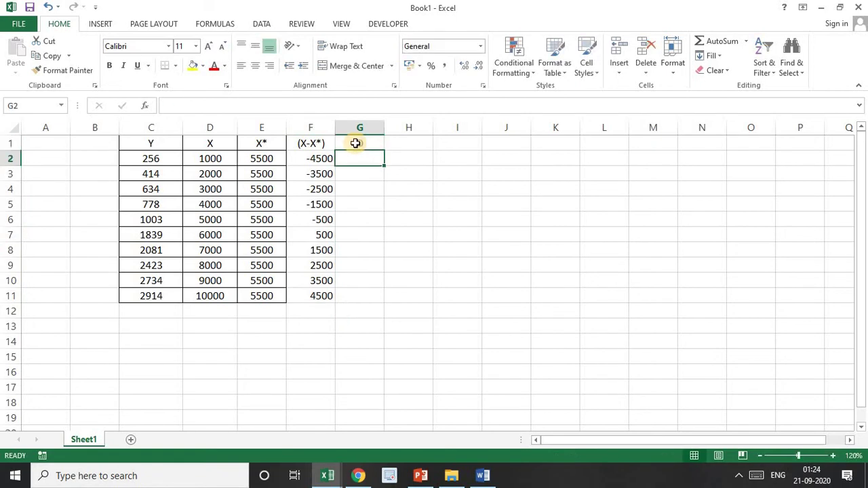
# Enter the dummy value 0 in cells G2 through G6, for the rows where X is below X*.
pyautogui.write('0')
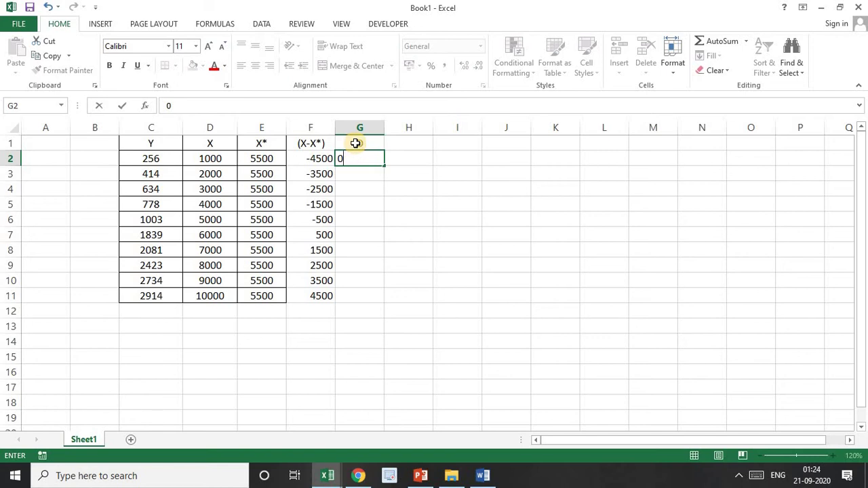
pyautogui.press('Return')
pyautogui.write('0')
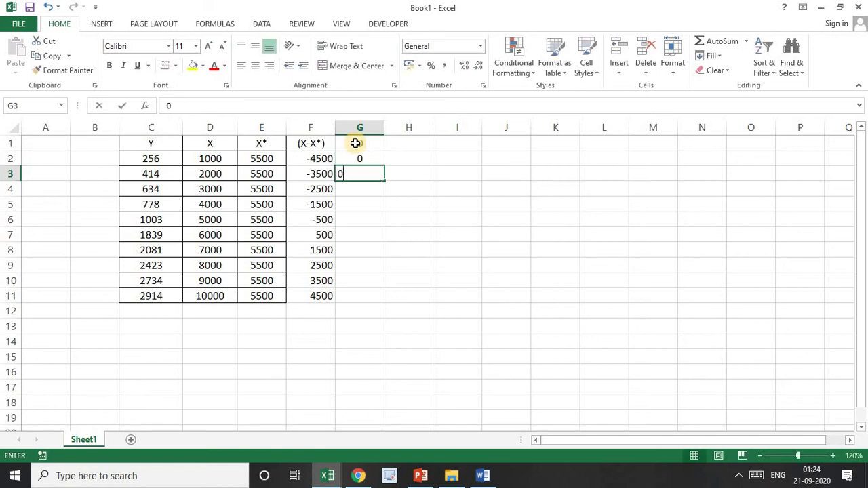
pyautogui.press('Return')
pyautogui.write('0')
pyautogui.press('Return')
pyautogui.write('0')
pyautogui.hotkey('ctrl', 'Return')
pyautogui.press('Return')
pyautogui.write('0')
pyautogui.press('Return')
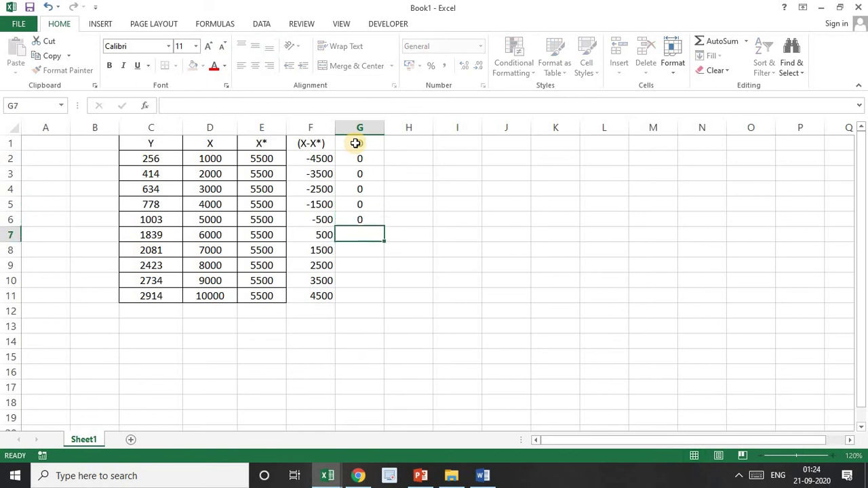
# Enter the dummy value 1 in cells G7 through G11, for the rows where X exceeds X*.
pyautogui.write('1')
pyautogui.press('Return')
pyautogui.write('1')
pyautogui.press('Return')
pyautogui.write('1')
pyautogui.press('Return')
pyautogui.press('Return')
pyautogui.write('1')
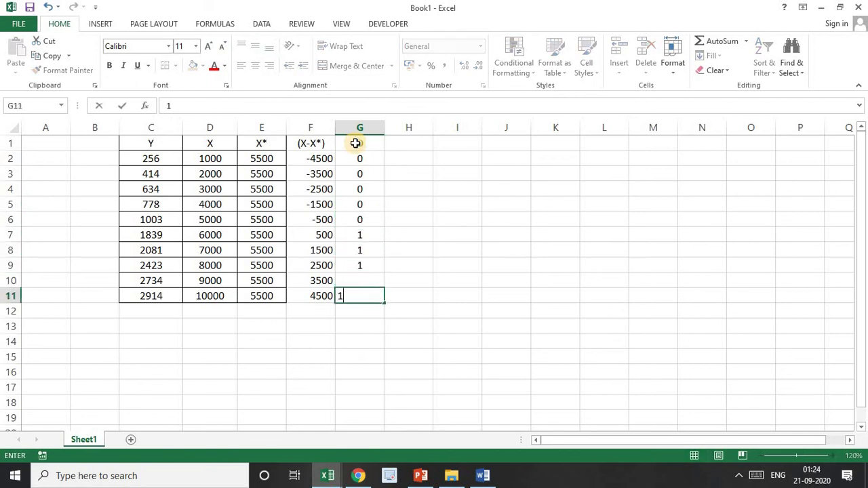
pyautogui.press('Up')
pyautogui.write('1')
pyautogui.press('Return')
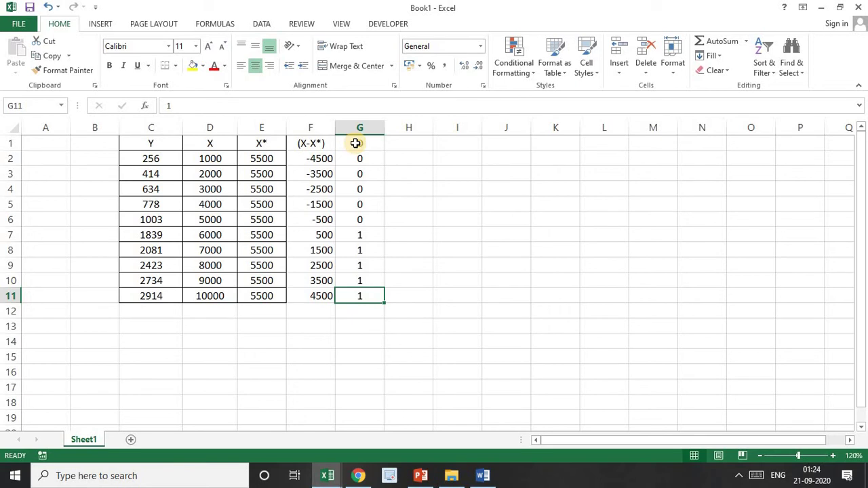
# Enter the column heading (X-X*)D in cell H1.
pyautogui.click(415, 142)
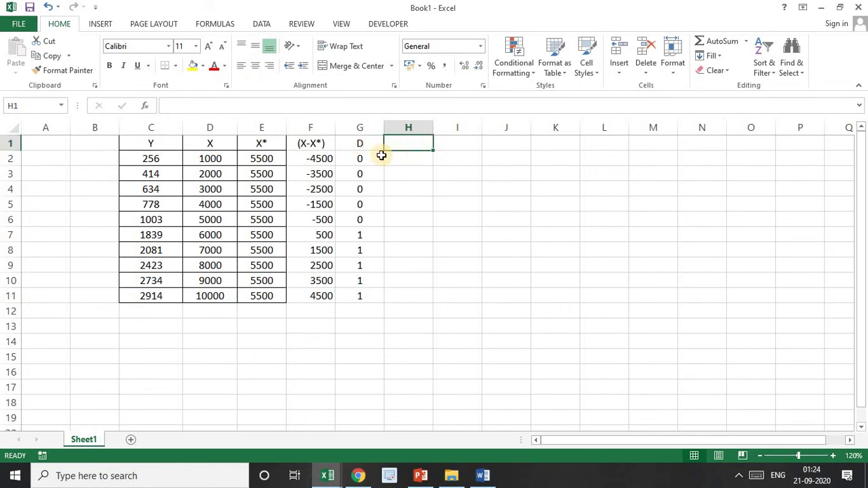
pyautogui.write('(X-')
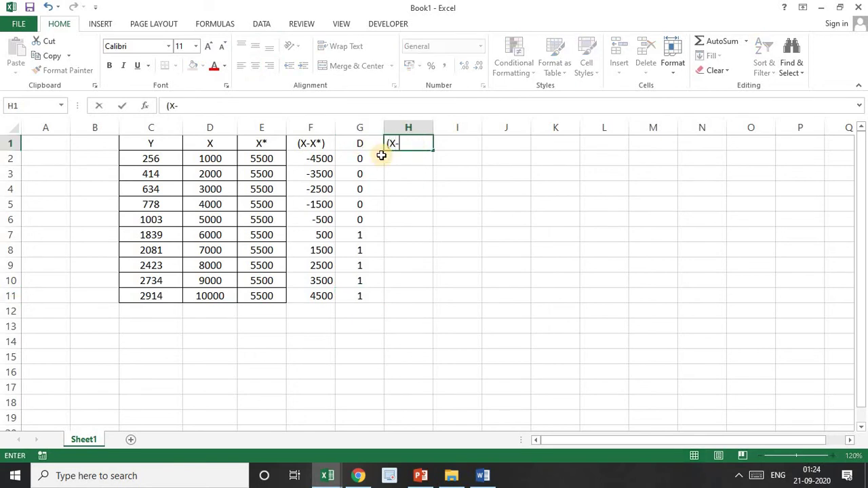
pyautogui.write('X*)D')
pyautogui.press('Return')
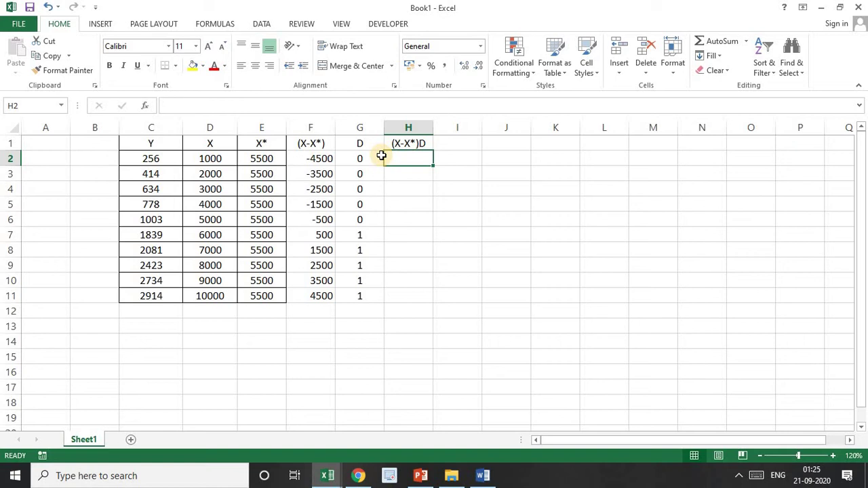
# Multiply the difference by the dummy in H2 with the formula =F2*G2 and fill it down to H11.
pyautogui.write('=')
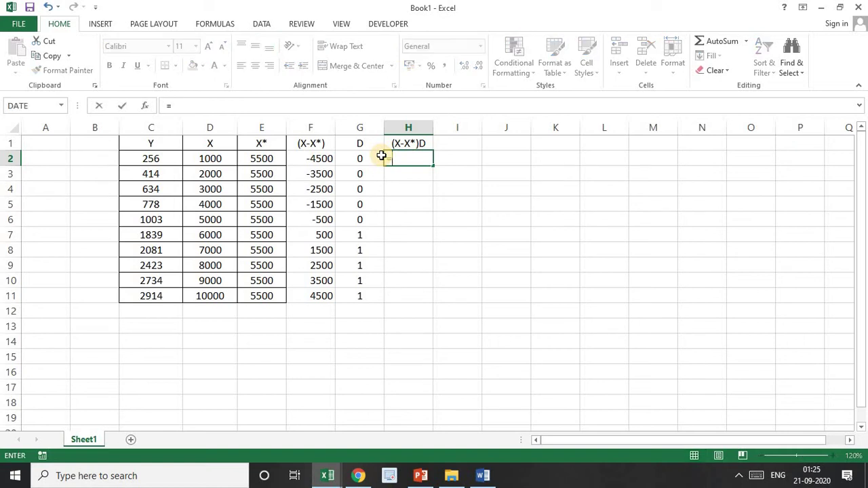
pyautogui.click(317, 158)
pyautogui.write('*')
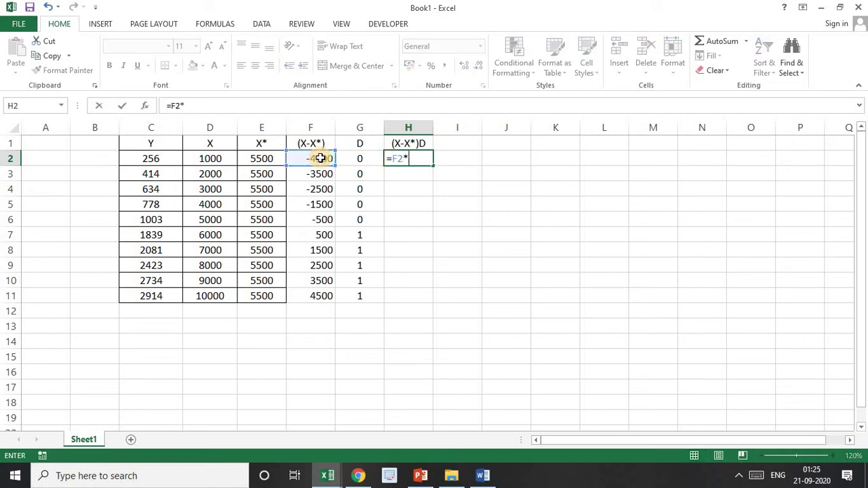
pyautogui.click(362, 159)
pyautogui.press('Return')
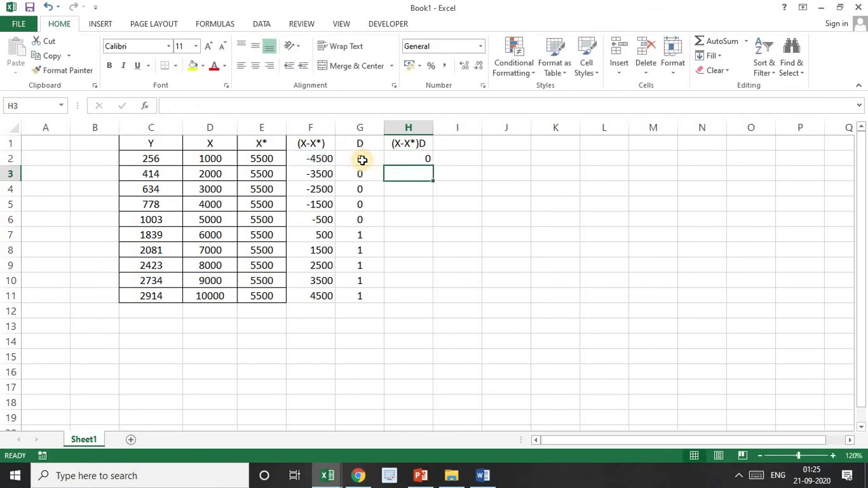
pyautogui.click(427, 160)
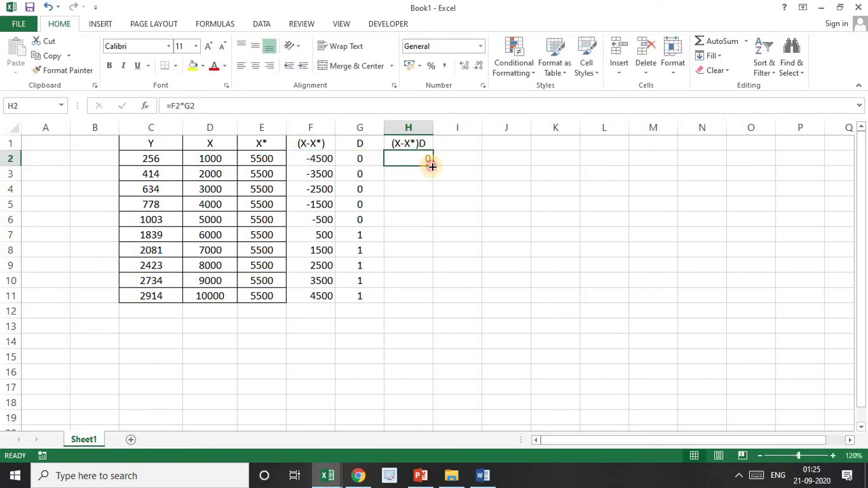
pyautogui.doubleClick(431, 166)
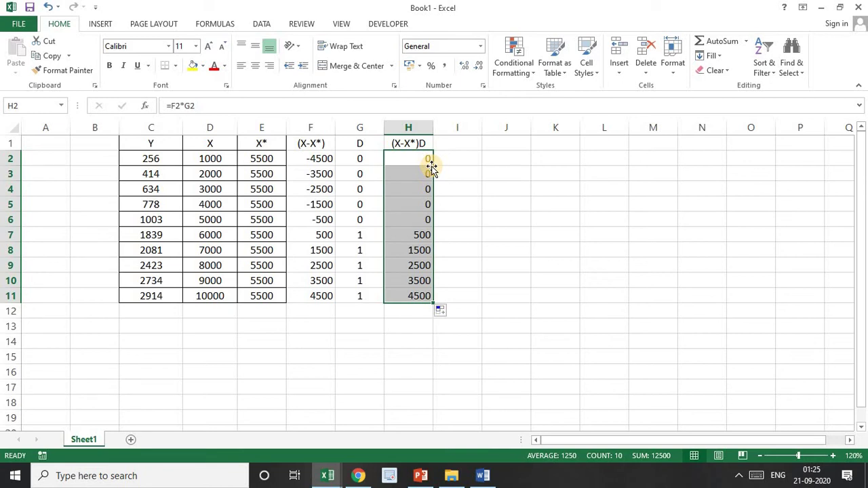
# Switch to PowerPoint to check the piecewise linear regression equation, and return to the Book1 workbook in Excel.
pyautogui.click(421, 475)
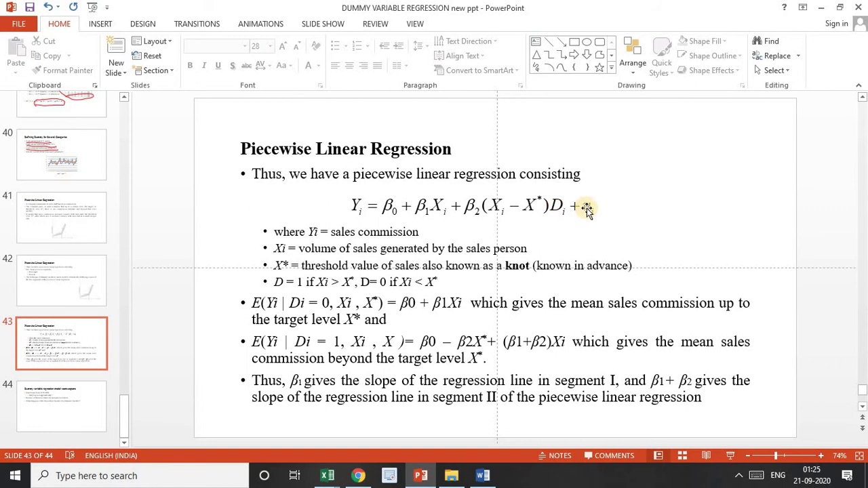
pyautogui.moveTo(327, 475)
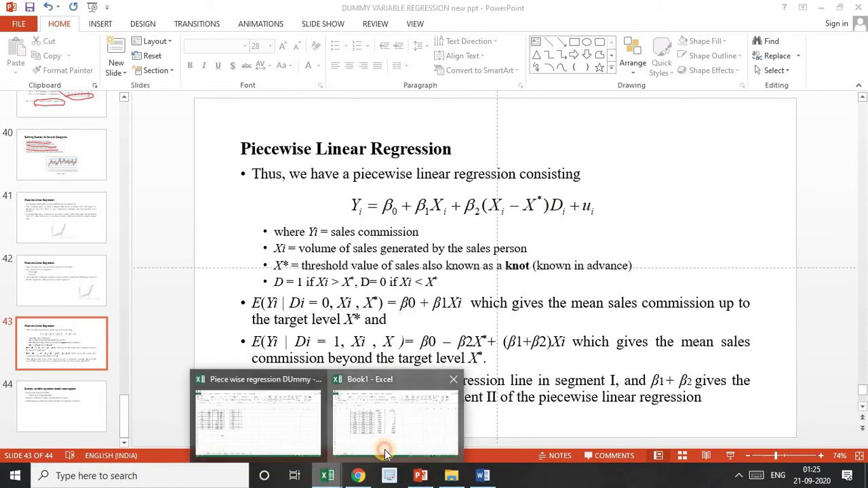
pyautogui.click(385, 453)
# Move the X* column to column J and the (X-X*) and D columns to columns L and M.
pyautogui.click(492, 358)
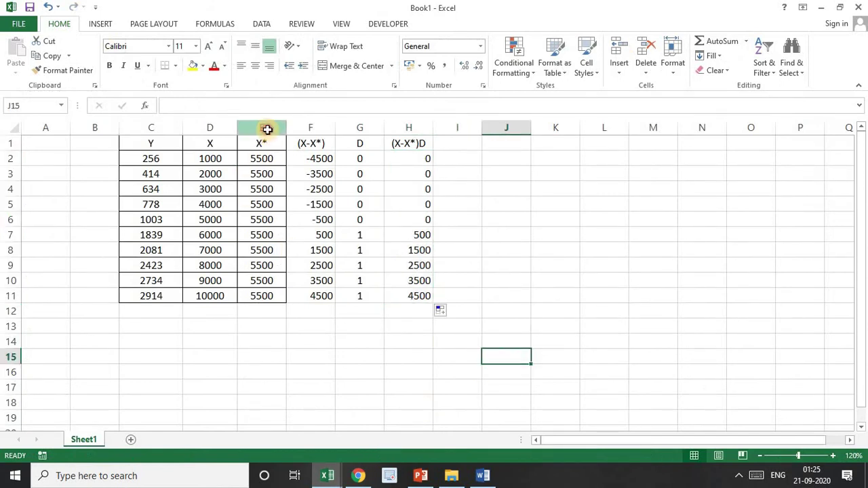
pyautogui.click(265, 127)
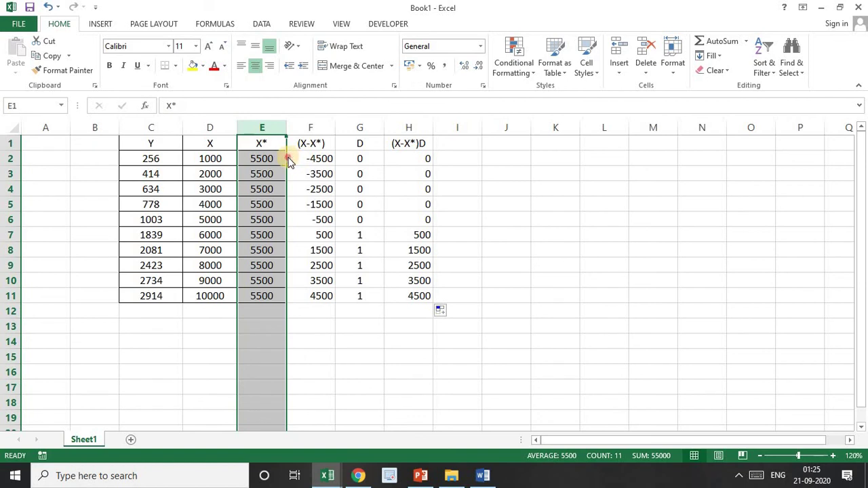
pyautogui.moveTo(286, 155); pyautogui.dragTo(573, 145)
pyautogui.click(326, 130)
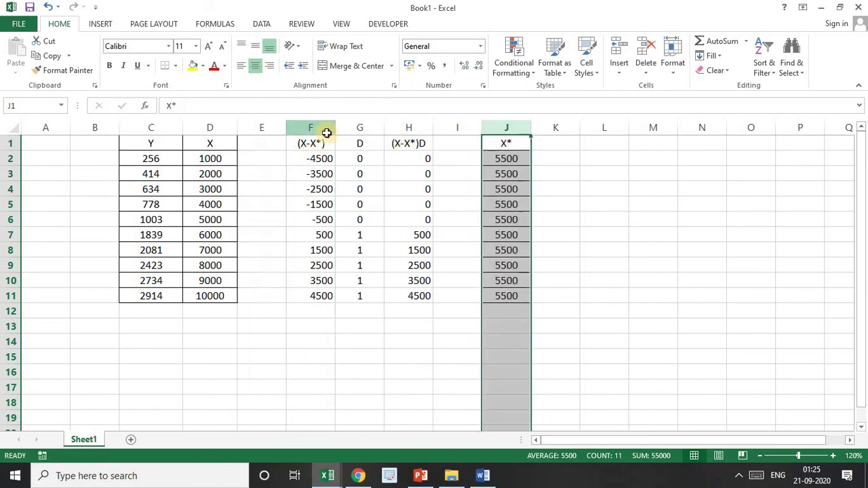
pyautogui.moveTo(346, 132); pyautogui.dragTo(661, 154)
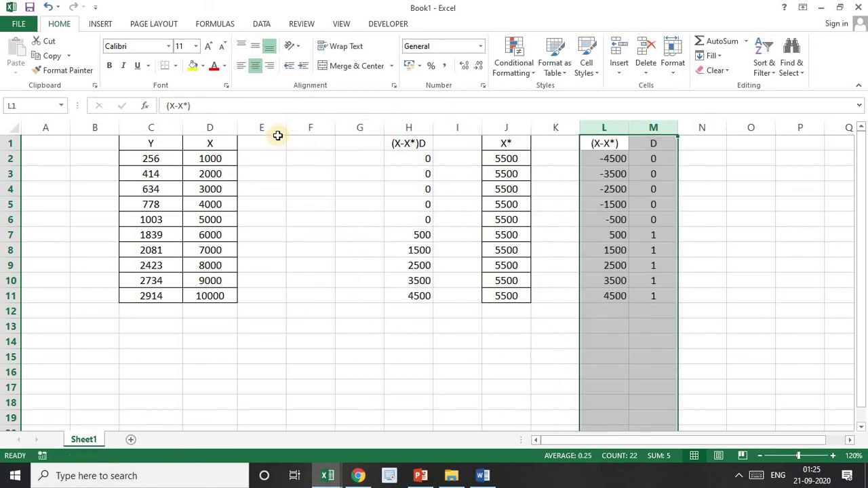
# Delete the empty columns E through G so that (X-X*)D sits directly beside the Y and X columns.
pyautogui.moveTo(271, 129); pyautogui.dragTo(361, 122)
pyautogui.rightClick(361, 125)
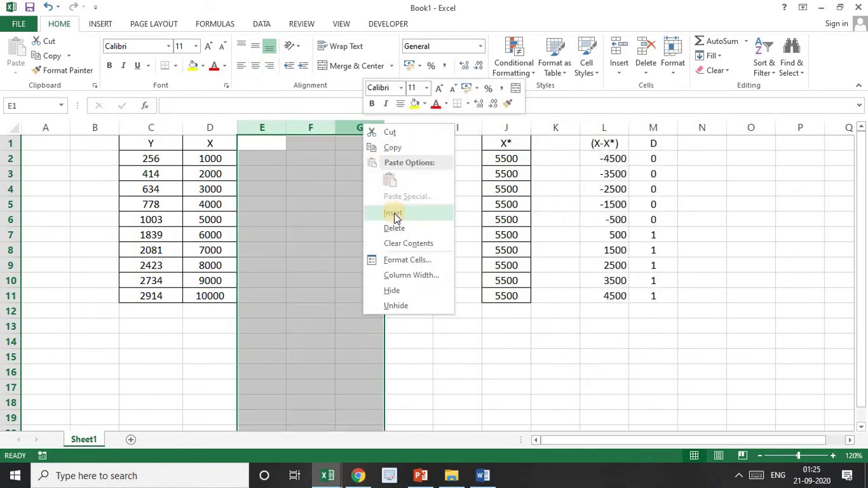
pyautogui.click(394, 226)
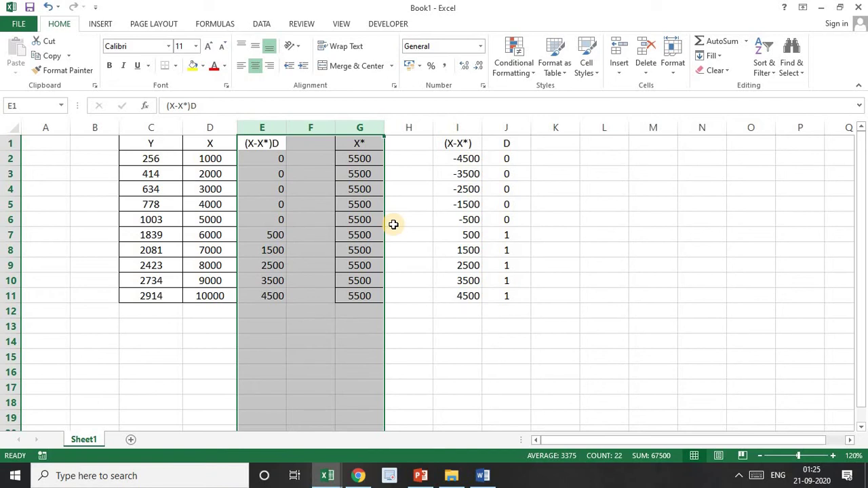
pyautogui.click(159, 143)
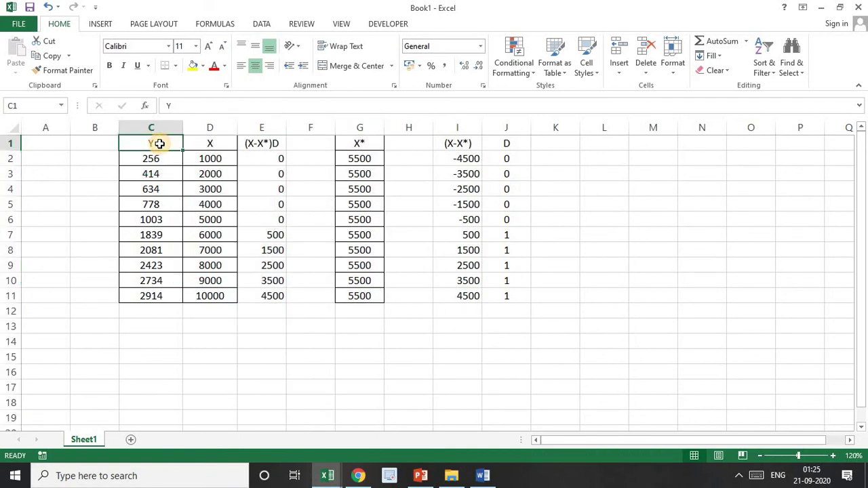
pyautogui.press('Right')
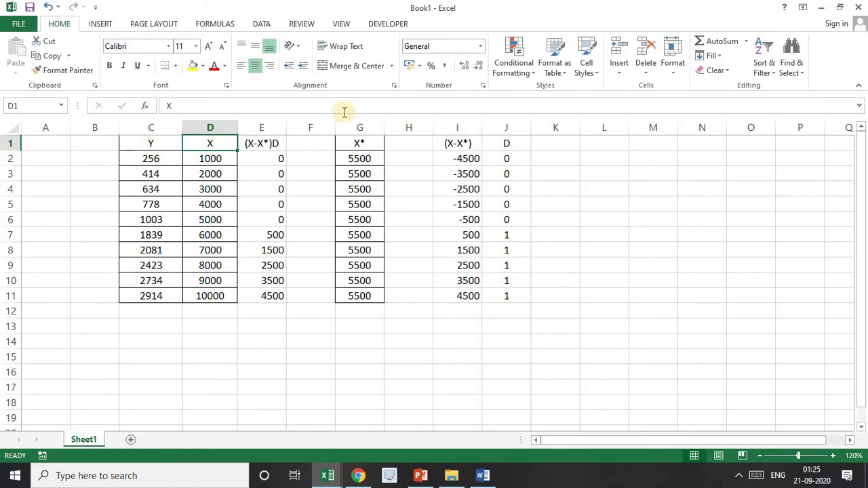
# Start a Regression from the data analysis tools and set its Y input range to $C$1:$C$11.
pyautogui.click(264, 24)
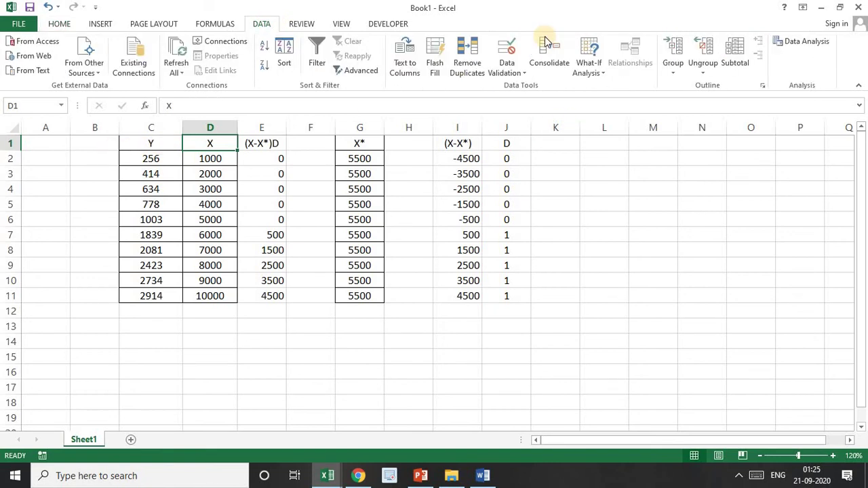
pyautogui.click(801, 42)
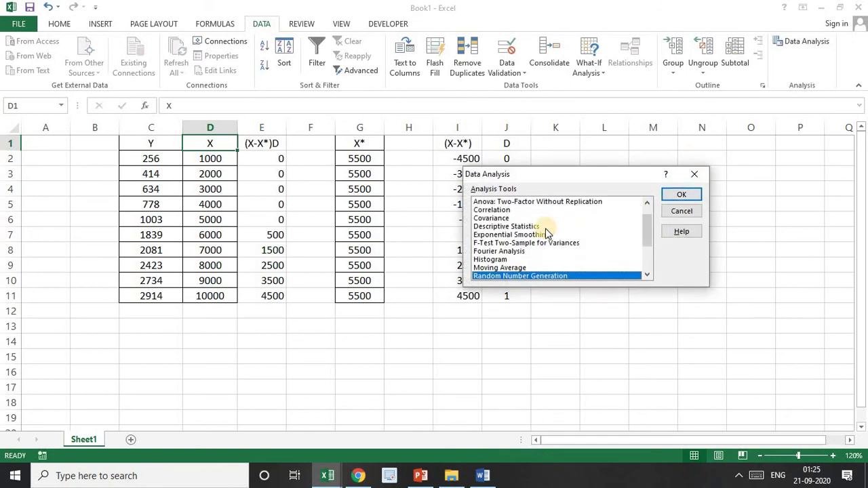
pyautogui.press('Down')
pyautogui.press('Down')
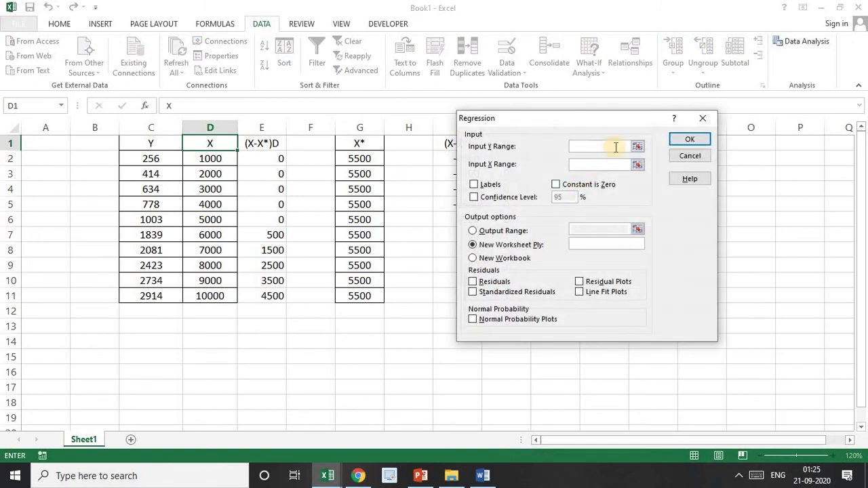
pyautogui.click(636, 147)
pyautogui.click(161, 140)
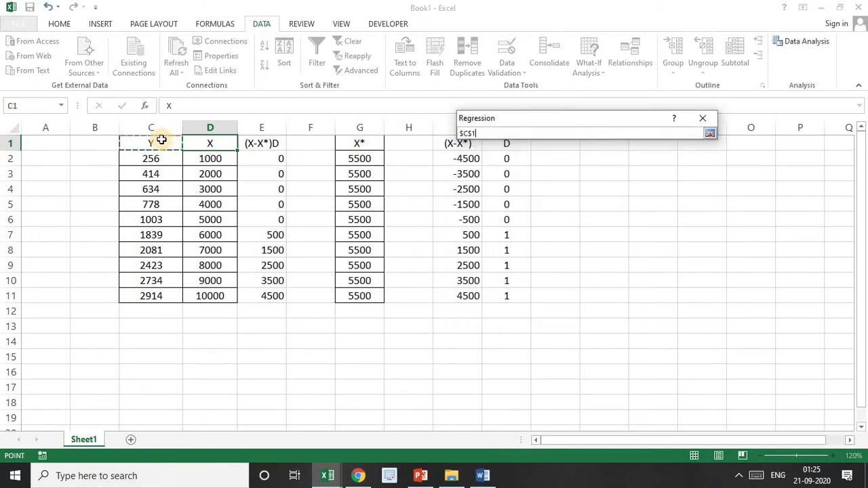
pyautogui.hotkey('ctrl', 'shift', 'Down')
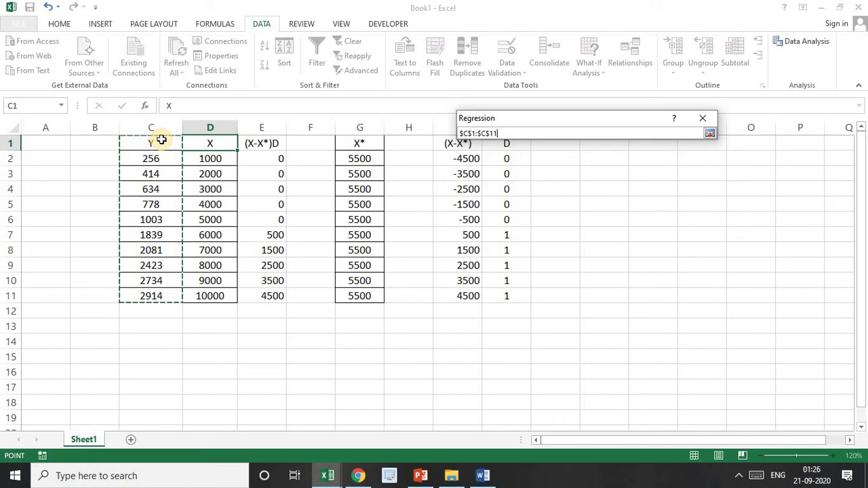
pyautogui.click(710, 133)
# Set the X input range to $D$1:$E$11, enable Labels and run the regression with output on a new worksheet.
pyautogui.click(638, 165)
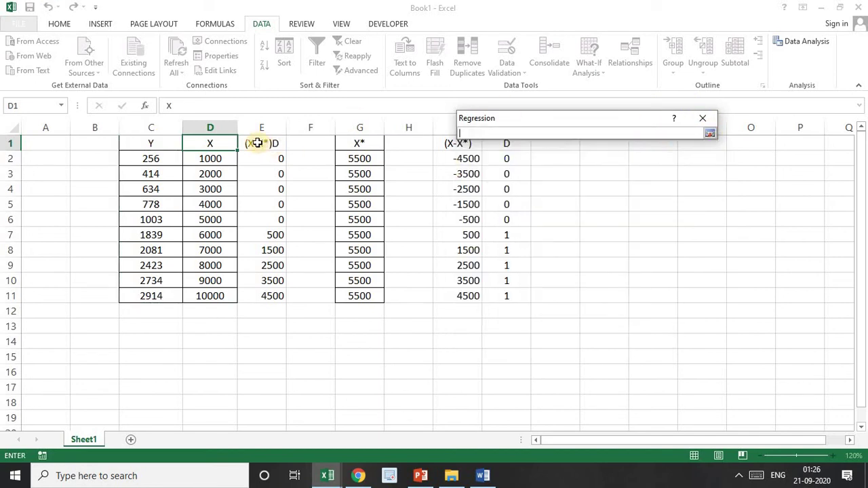
pyautogui.click(220, 146)
pyautogui.moveTo(219, 145); pyautogui.dragTo(268, 143)
pyautogui.hotkey('ctrl', 'shift', 'Down')
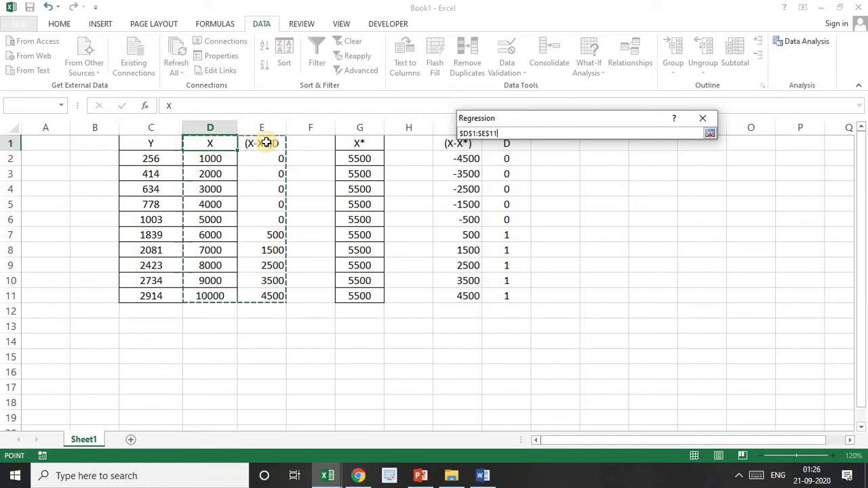
pyautogui.click(710, 133)
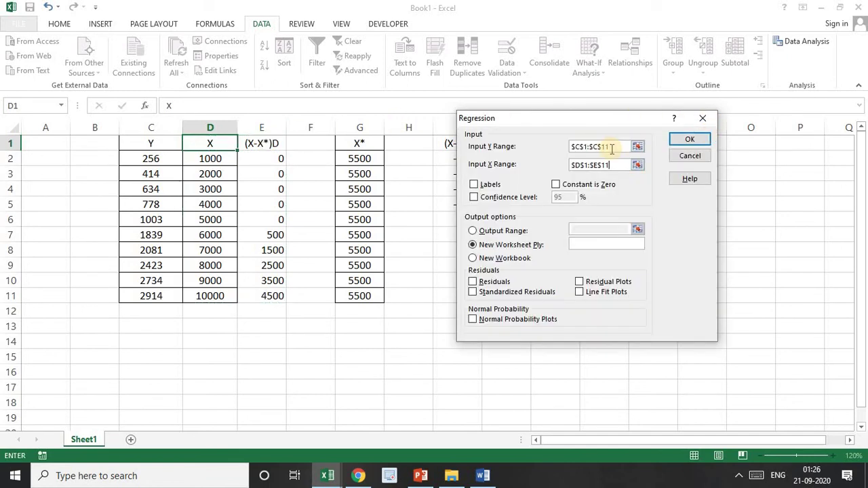
pyautogui.click(474, 185)
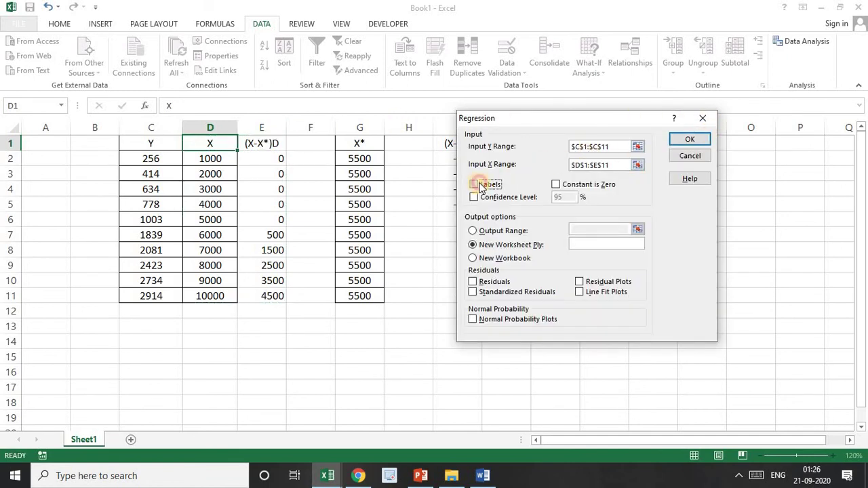
pyautogui.click(674, 140)
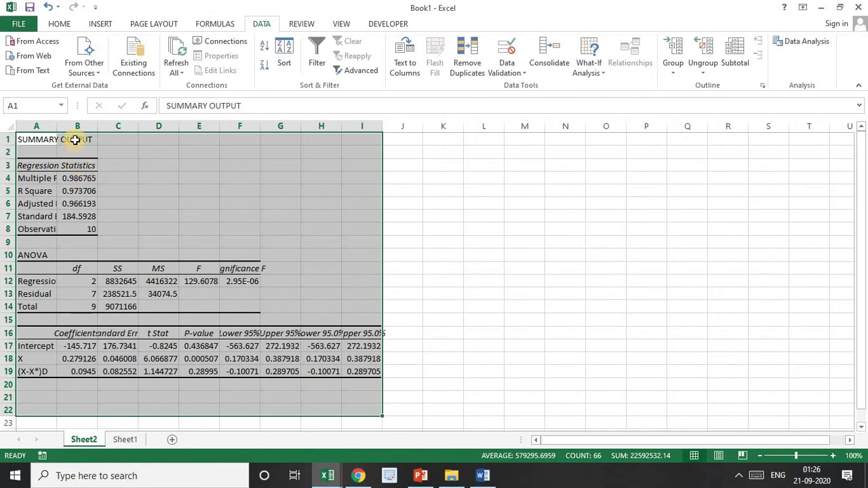
# Auto-fit column A and copy the coefficient names and values from A17:B19 to N4:O6.
pyautogui.doubleClick(57, 126)
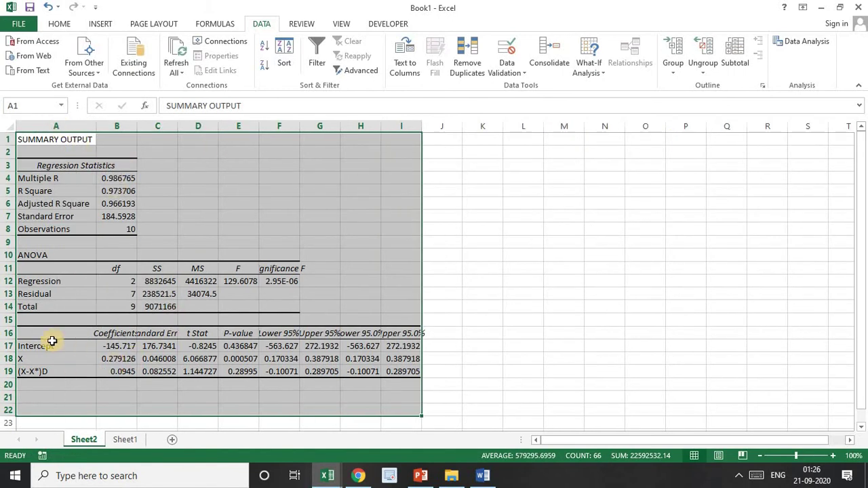
pyautogui.moveTo(53, 345); pyautogui.dragTo(118, 371)
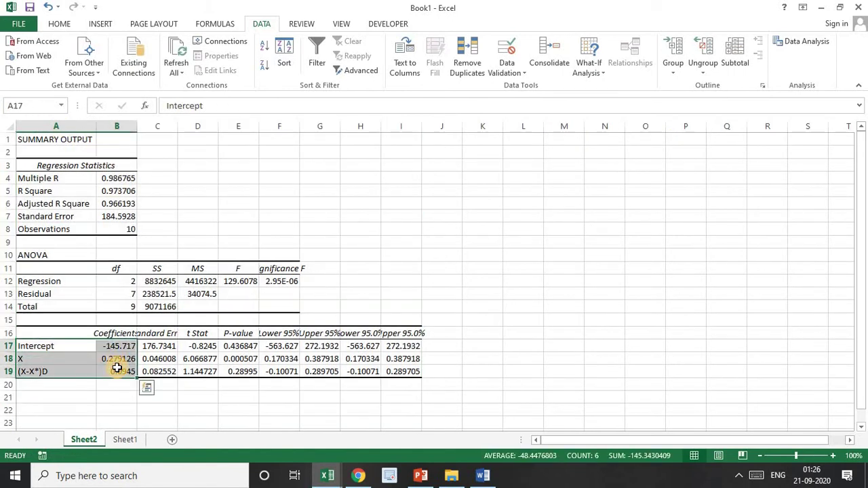
pyautogui.hotkey('ctrl', 'c')
pyautogui.click(616, 143)
pyautogui.hotkey('ctrl', 'v')
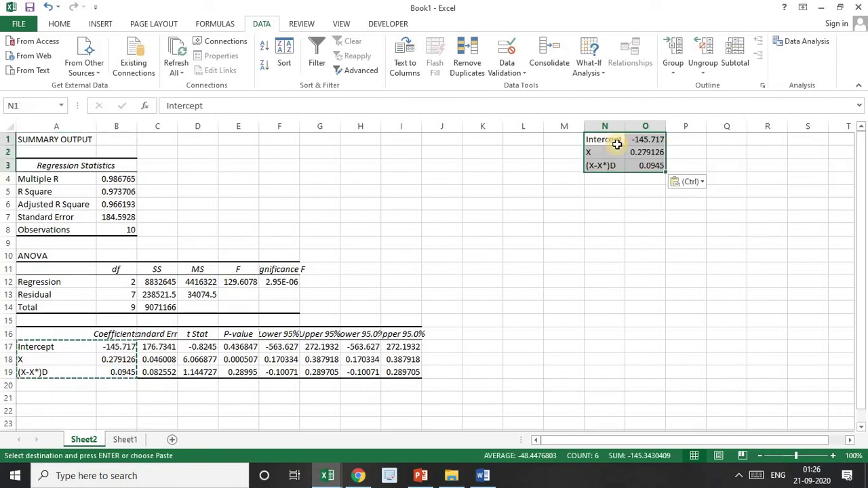
pyautogui.moveTo(642, 176); pyautogui.dragTo(642, 214)
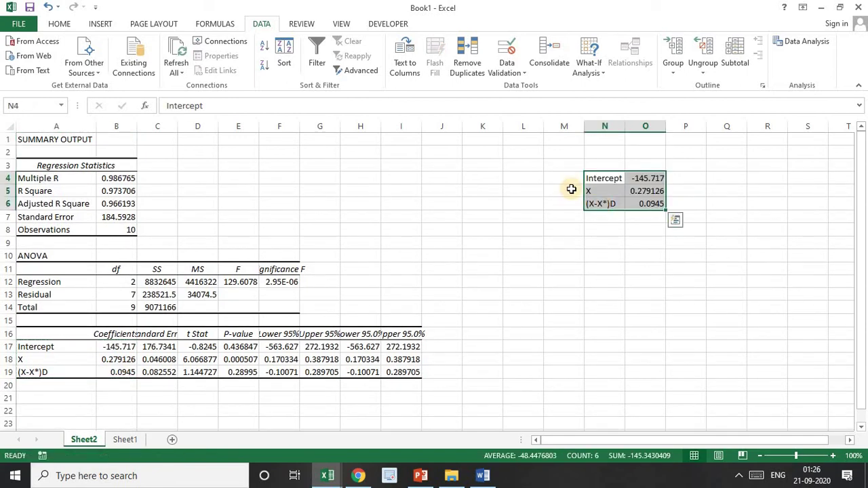
# Label the copied coefficients b0, b1 and b2 in cells M4 through M6, checking the equation's notation on the PowerPoint slide.
pyautogui.click(565, 176)
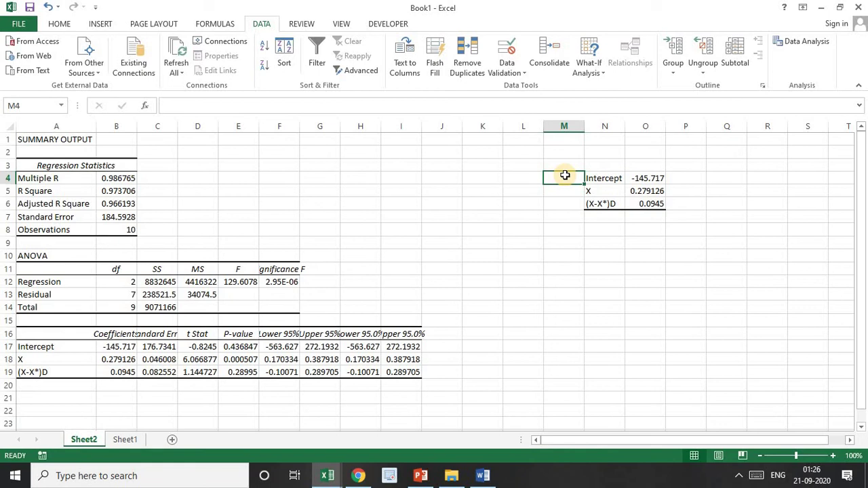
pyautogui.write('b0')
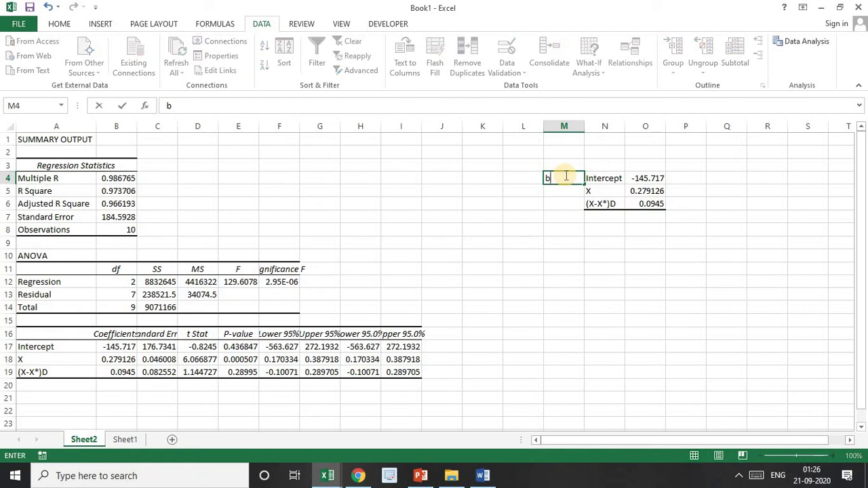
pyautogui.press('Return')
pyautogui.click(420, 475)
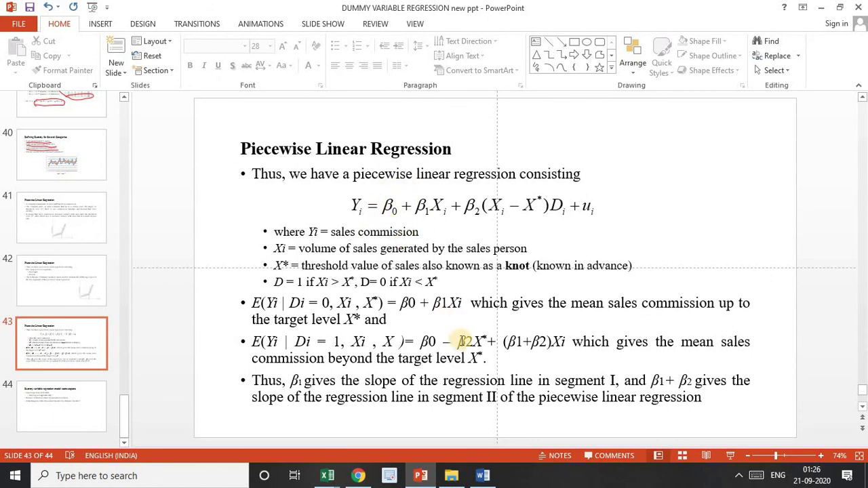
pyautogui.click(421, 476)
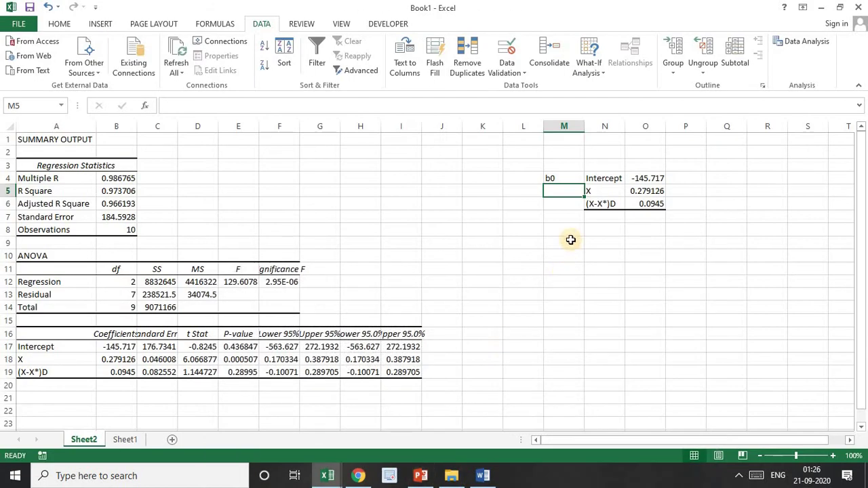
pyautogui.write('b01')
pyautogui.press('Return')
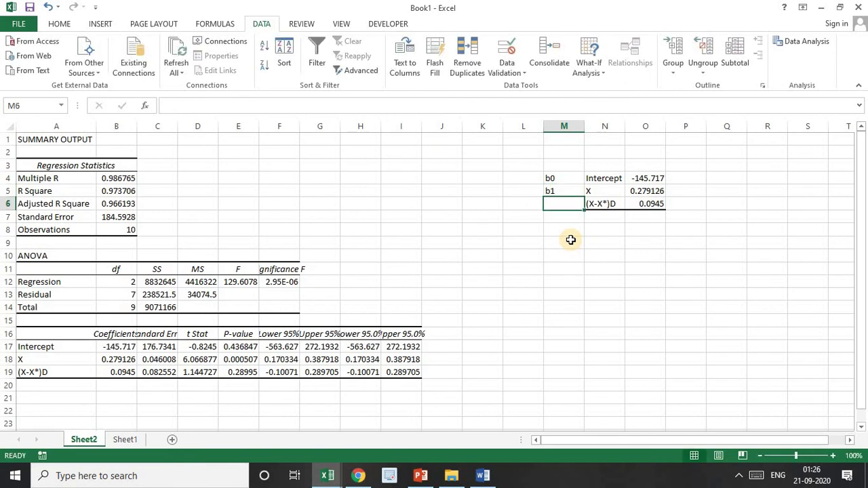
pyautogui.write('b2')
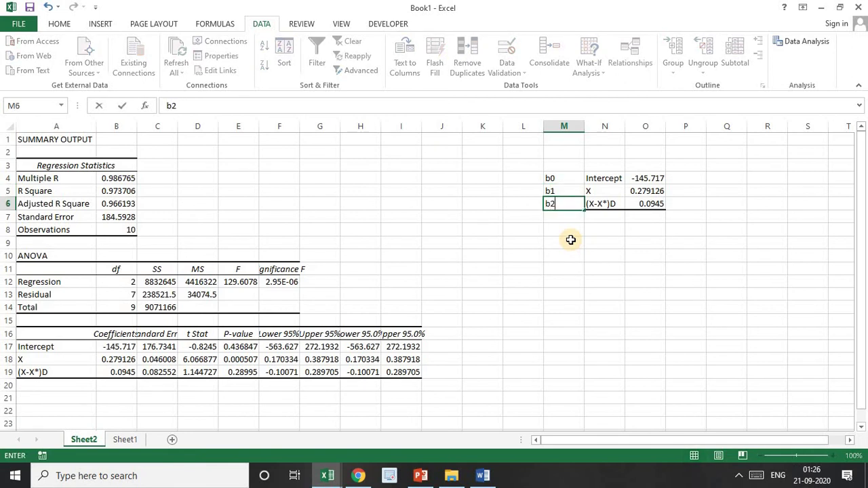
pyautogui.press('Return')
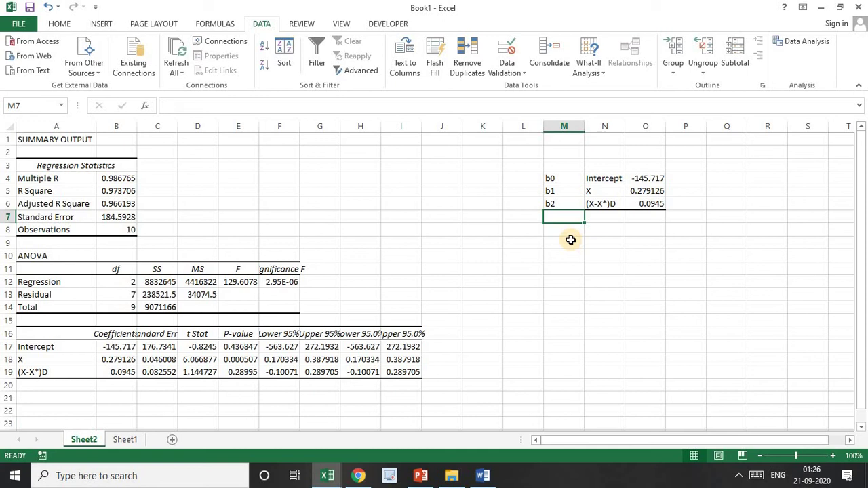
# Compare the b1 and b2 coefficients in O5 and O6 with the segment slope definitions on the Piecewise Linear Regression slide in PowerPoint.
pyautogui.click(421, 476)
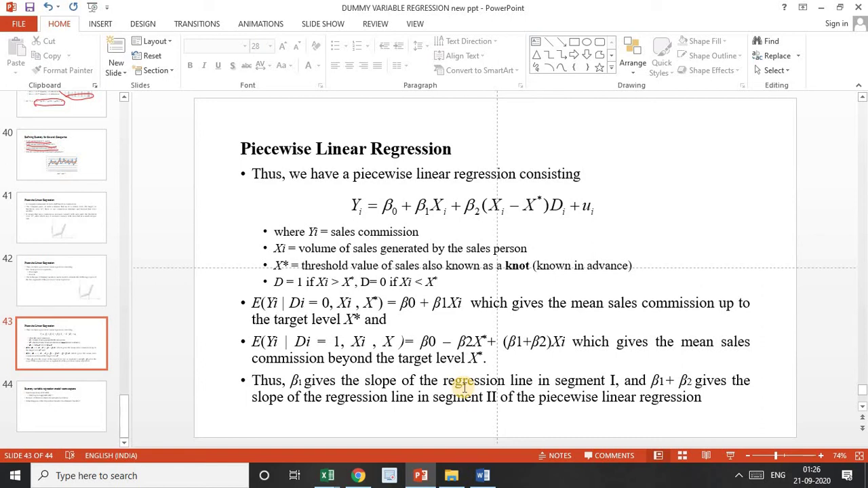
pyautogui.moveTo(329, 474)
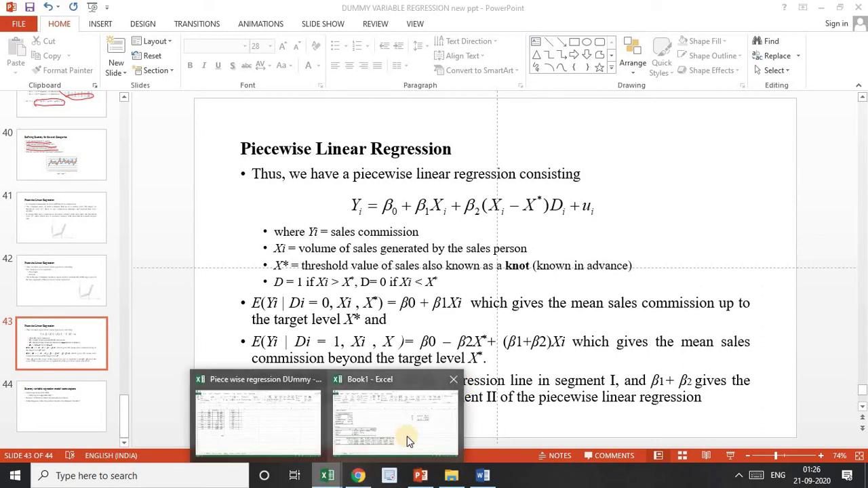
pyautogui.click(407, 436)
pyautogui.click(562, 217)
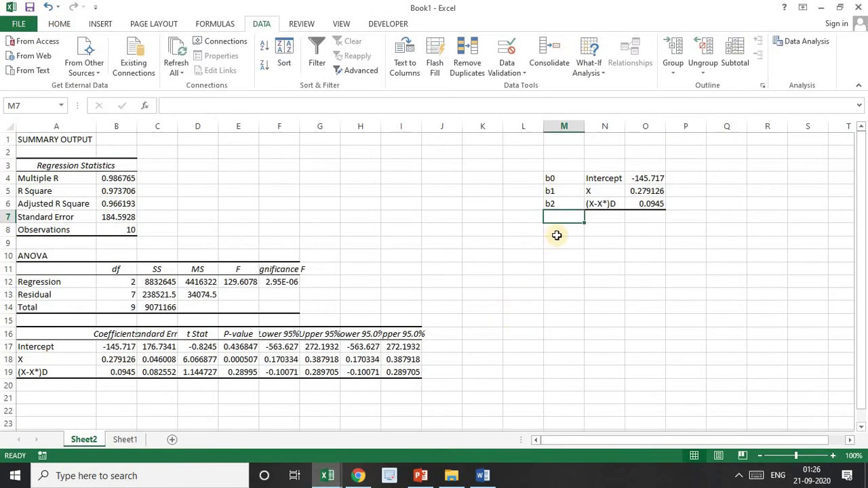
pyautogui.click(644, 190)
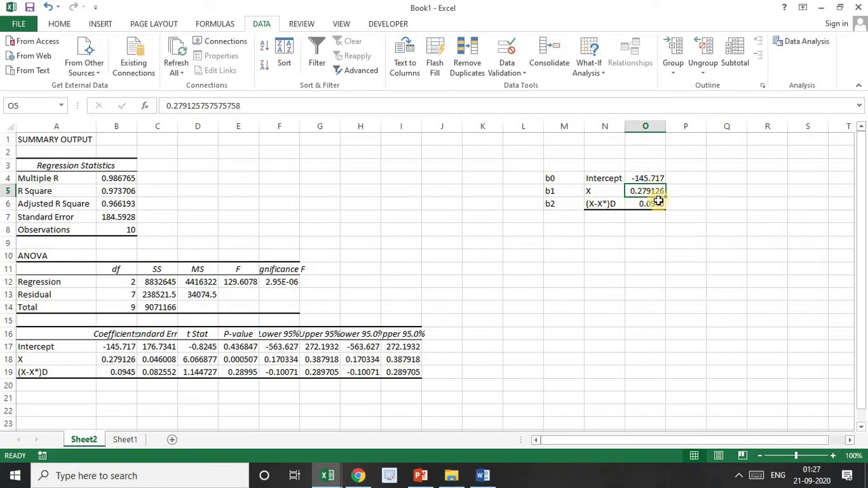
pyautogui.click(656, 204)
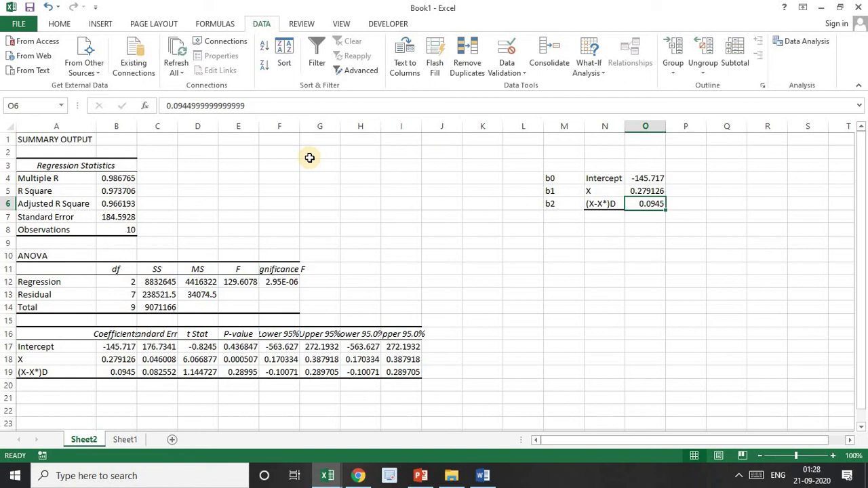
pyautogui.click(421, 476)
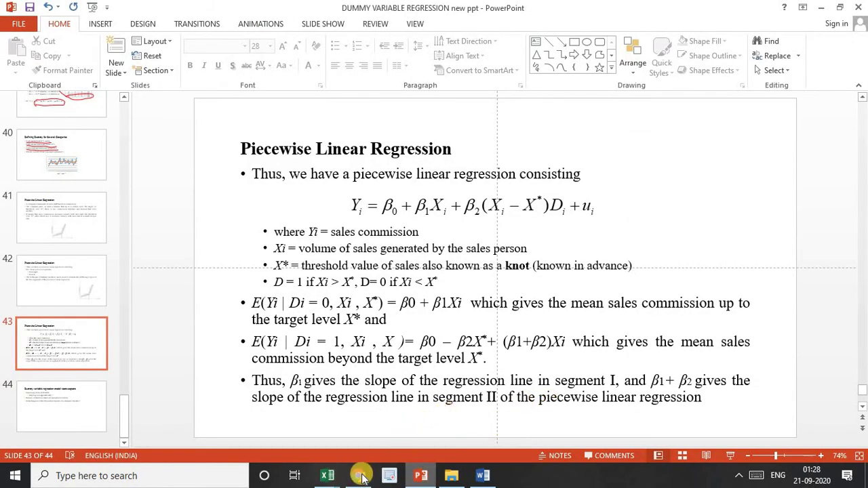
# Switch to Excel and enter b1 in M10 and the description "Slope of the I segment" in N10.
pyautogui.moveTo(331, 477)
pyautogui.click(404, 425)
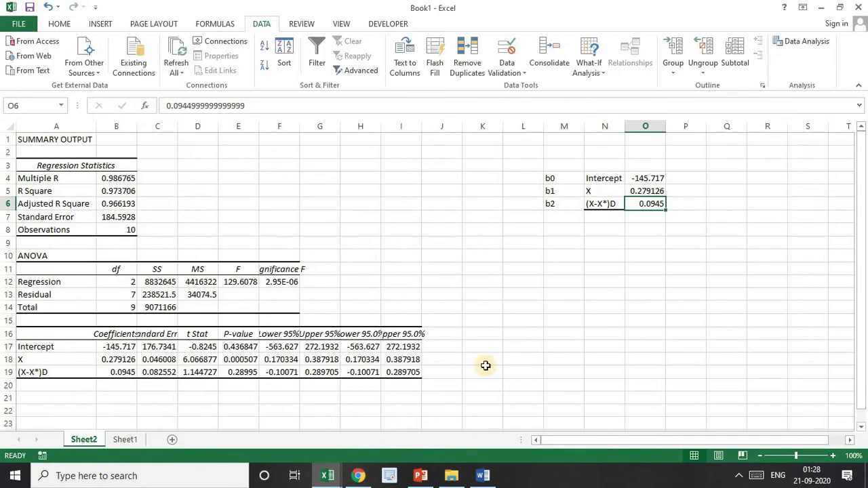
pyautogui.click(554, 215)
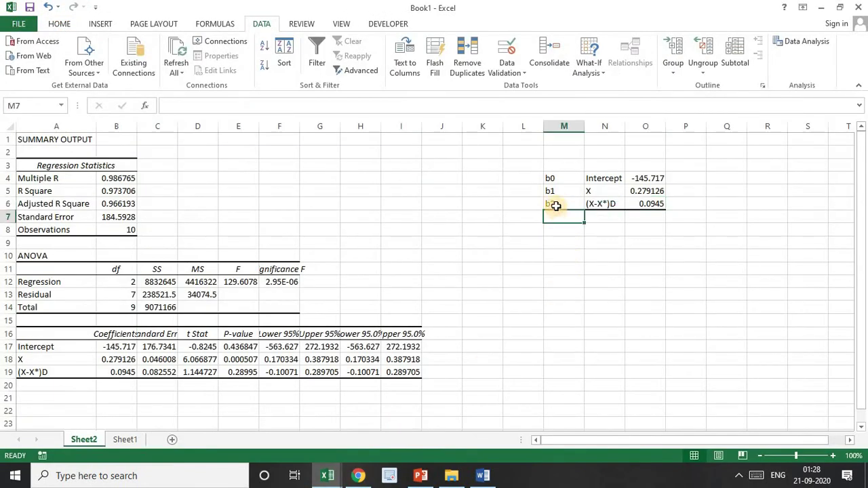
pyautogui.click(553, 259)
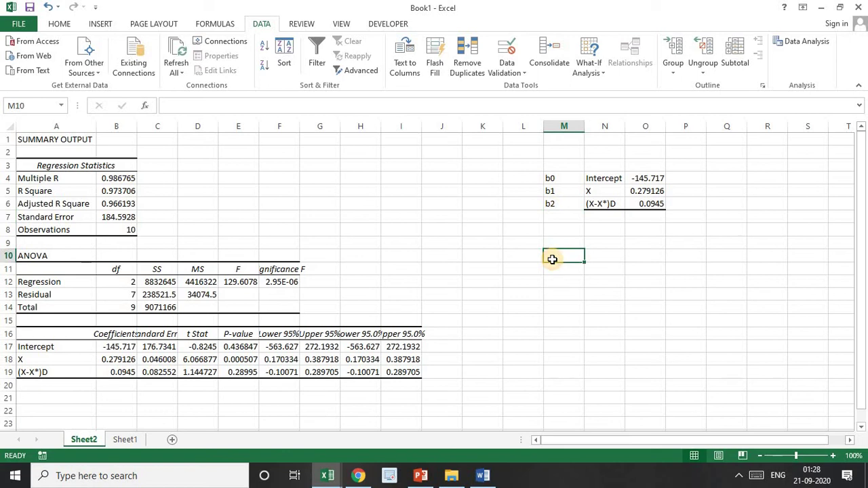
pyautogui.write('b')
pyautogui.press('Tab')
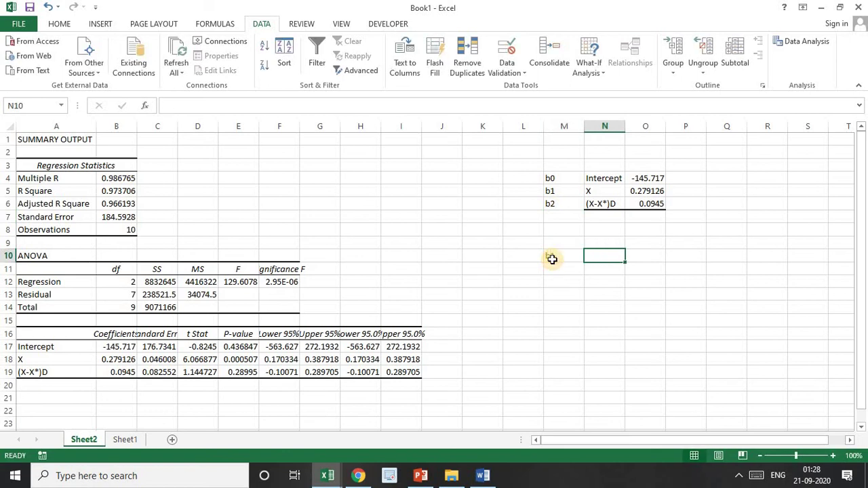
pyautogui.write('Slope of t')
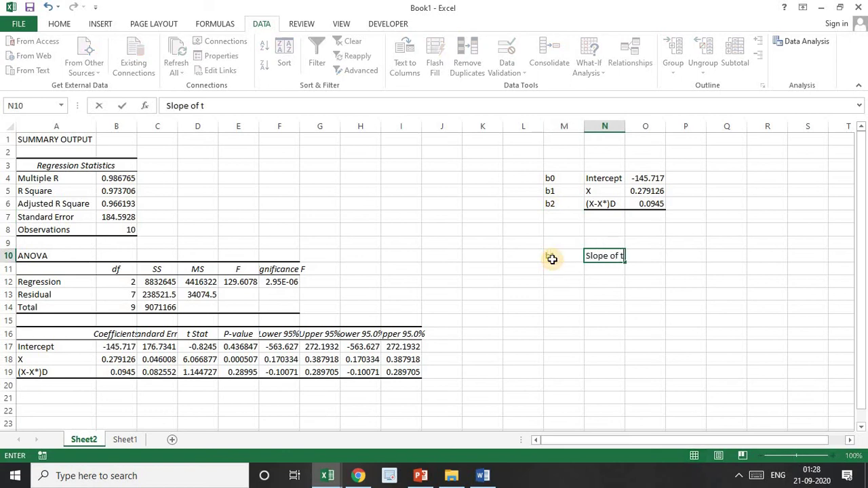
pyautogui.write('h l')
pyautogui.press('BackSpace')
pyautogui.press('BackSpace')
pyautogui.write('e l segment')
pyautogui.press('Tab')
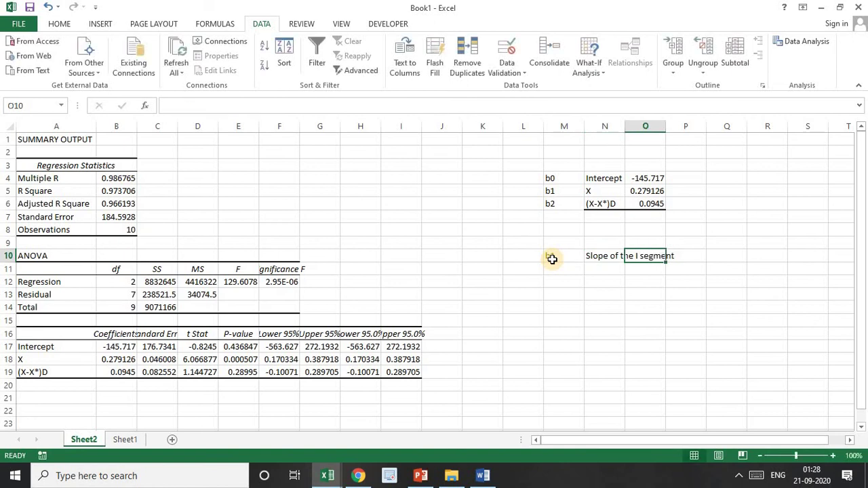
# Link cell O10 to the b1 coefficient with the formula =O5.
pyautogui.write('=')
pyautogui.click(632, 192)
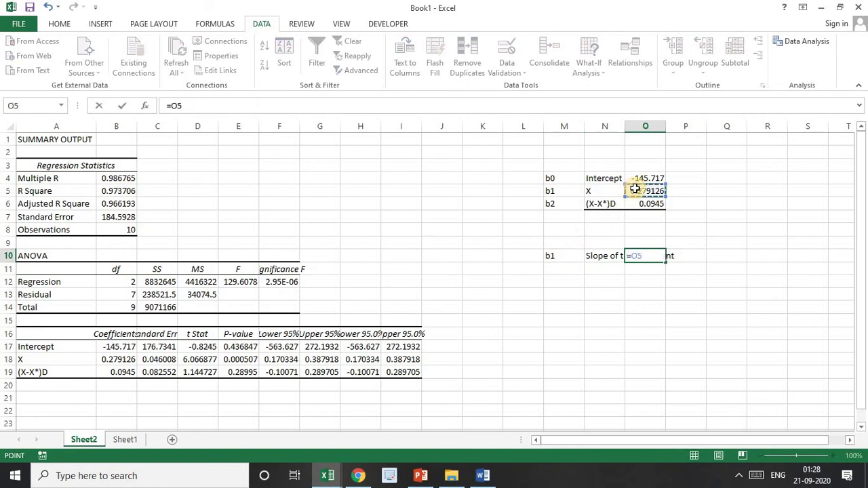
pyautogui.press('Return')
# Enter b2 in M11 and the description "Slope of the II Segment" in N11.
pyautogui.write('b1')
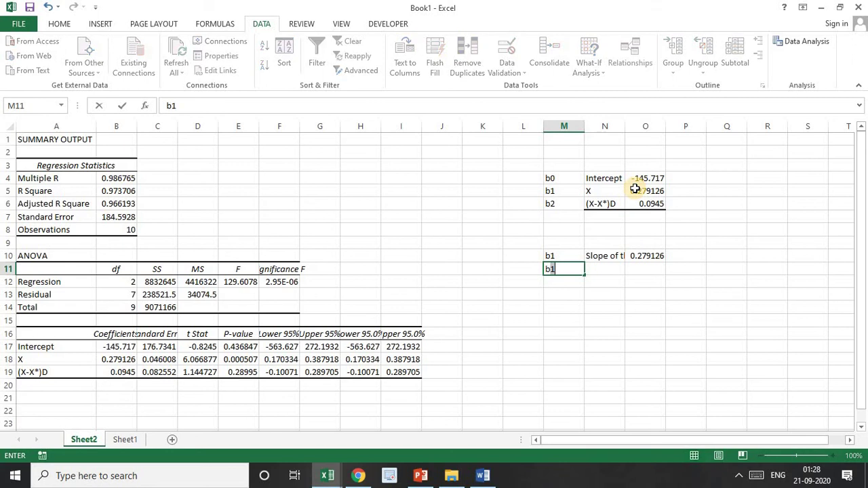
pyautogui.press('BackSpace')
pyautogui.write('2')
pyautogui.press('Tab')
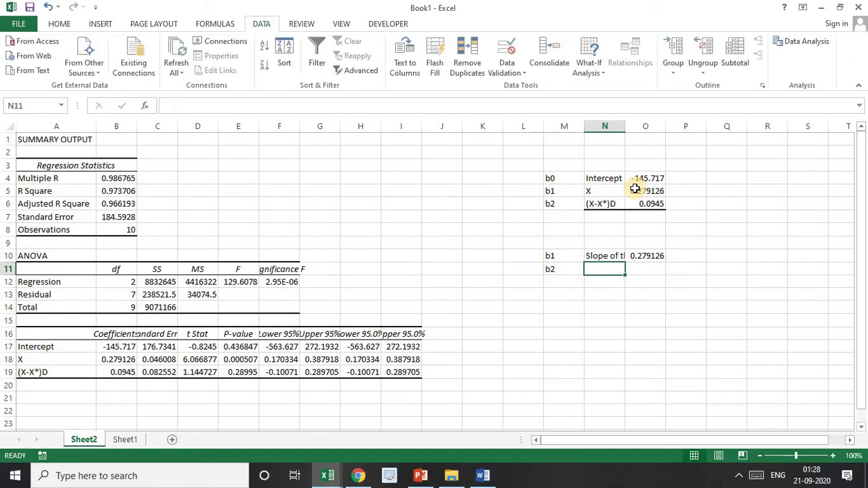
pyautogui.write('Slope ')
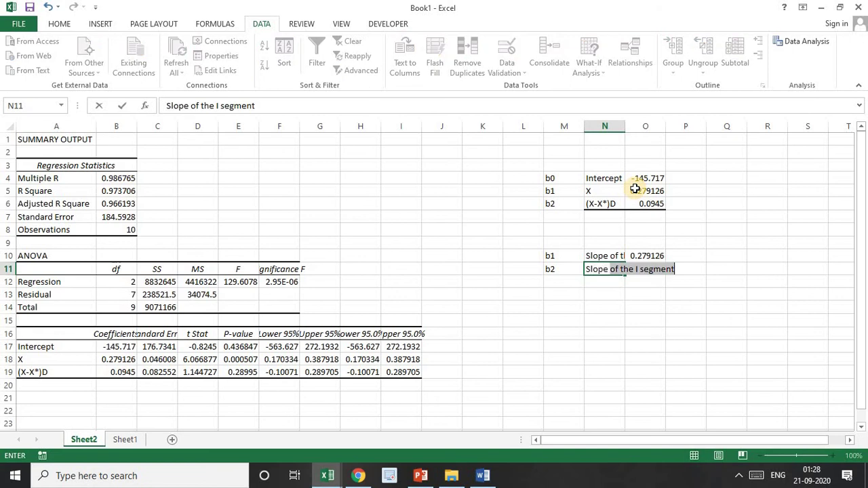
pyautogui.write('of the II ')
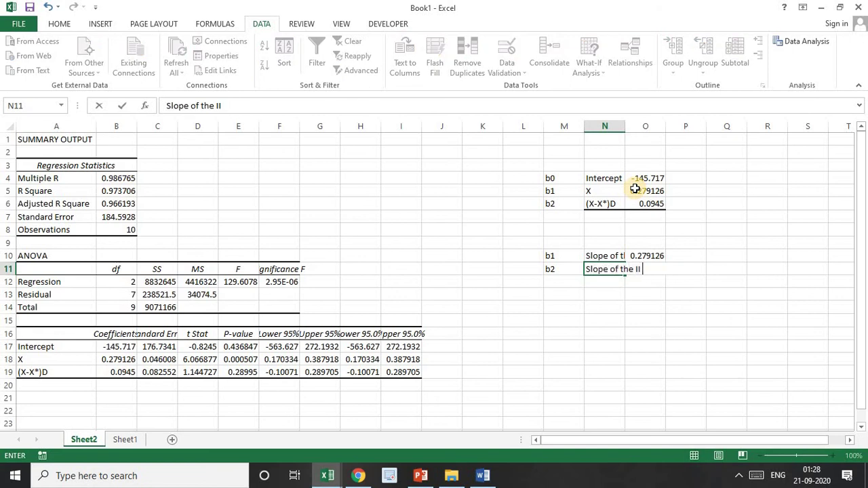
pyautogui.write('Segment')
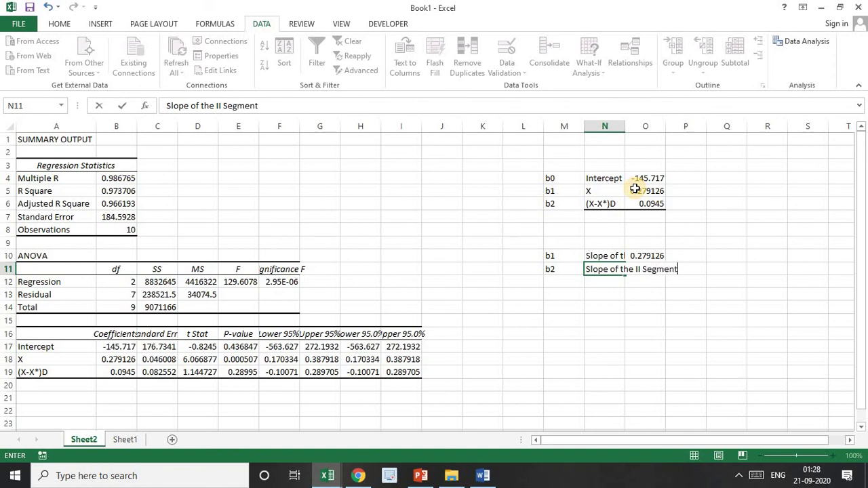
# Change the coefficient label in M11 to b1+b2.
pyautogui.click(570, 268)
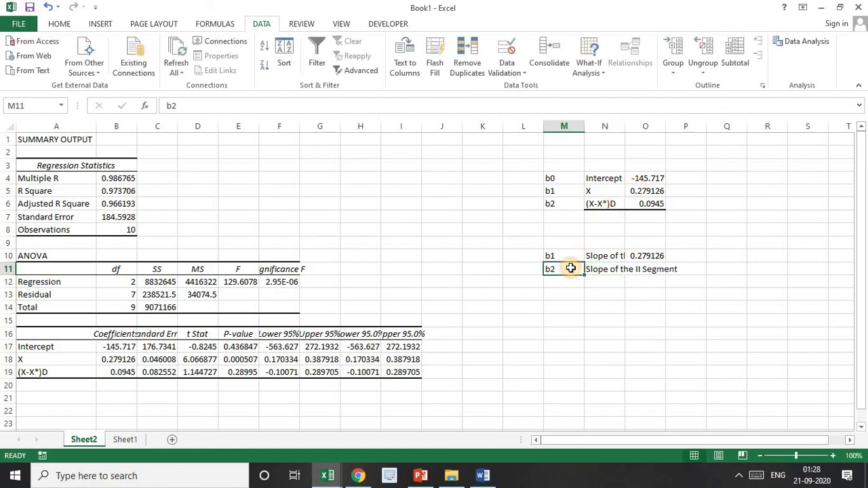
pyautogui.doubleClick(571, 268)
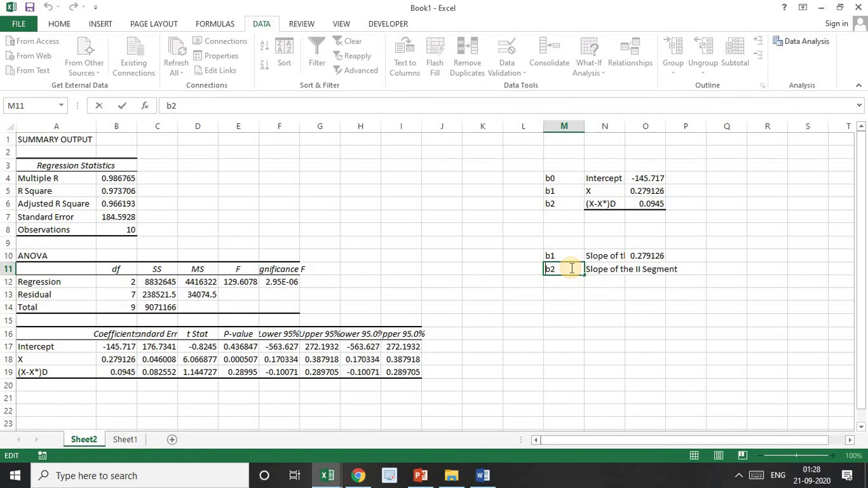
pyautogui.write('b0+')
pyautogui.press('BackSpace')
pyautogui.write('1+')
pyautogui.press('Return')
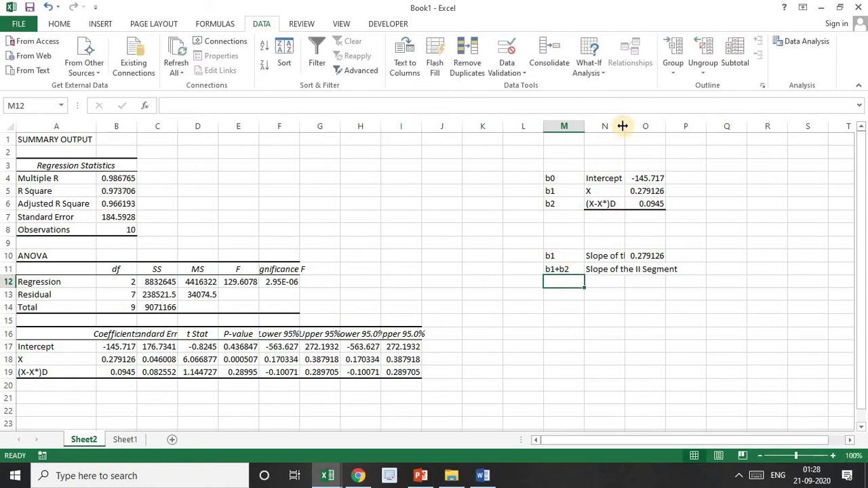
# Widen column N to fit its descriptions and calculate the second segment's slope in O11 with =O5+O6.
pyautogui.click(702, 269)
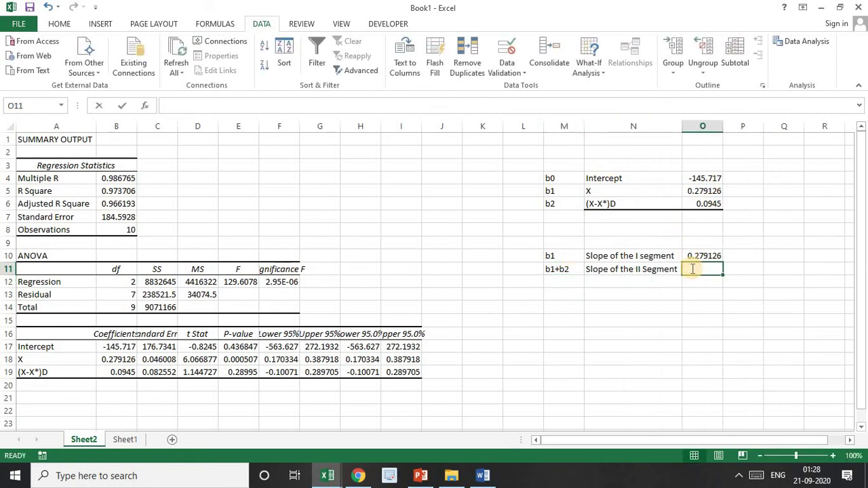
pyautogui.write('=')
pyautogui.click(705, 190)
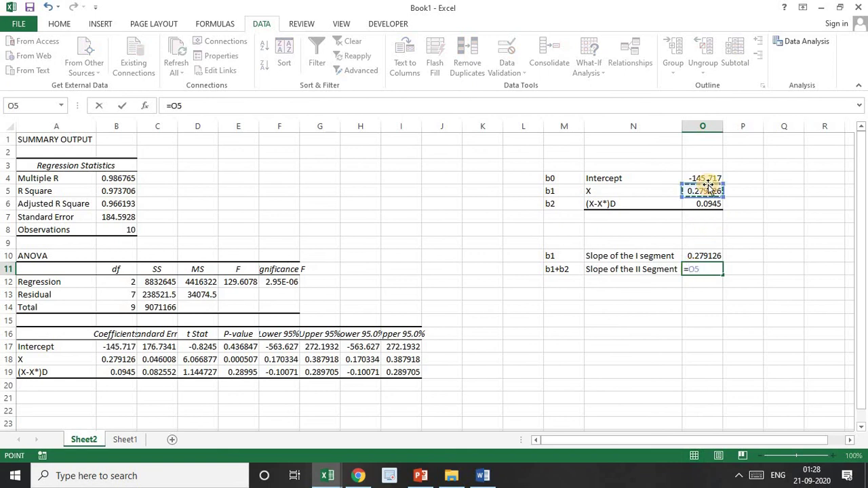
pyautogui.write('+')
pyautogui.click(704, 204)
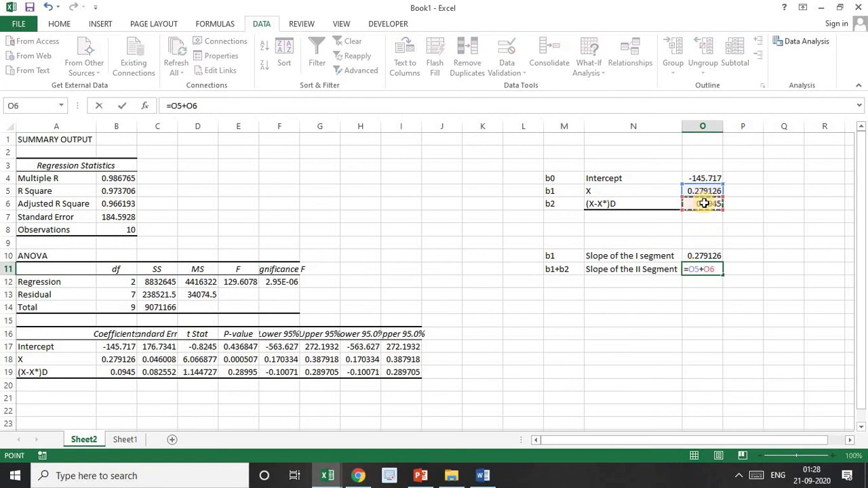
pyautogui.press('Return')
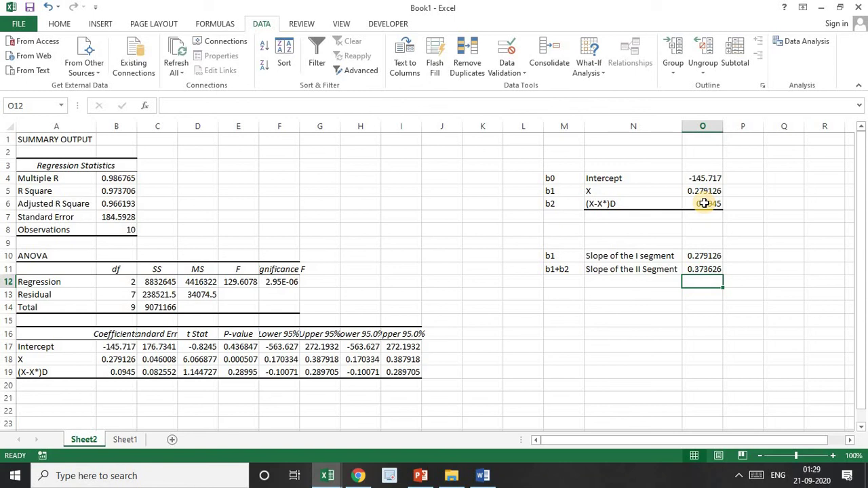
# Switch to PowerPoint, present from the Piecewise Linear Regression slide and advance to "Dummy variable regression model: some aspects".
pyautogui.click(420, 475)
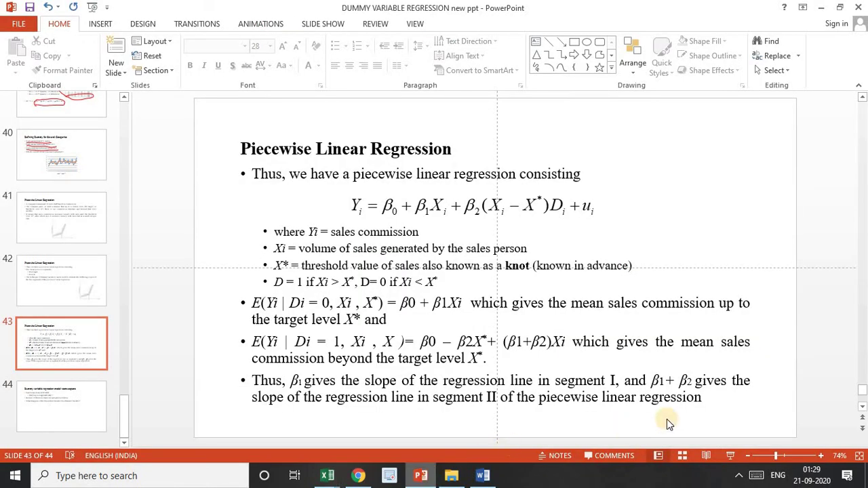
pyautogui.click(730, 456)
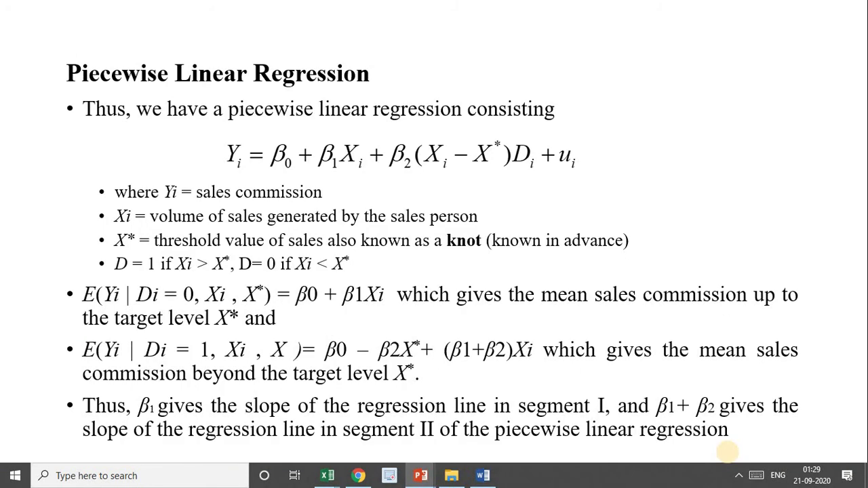
pyautogui.click(727, 451)
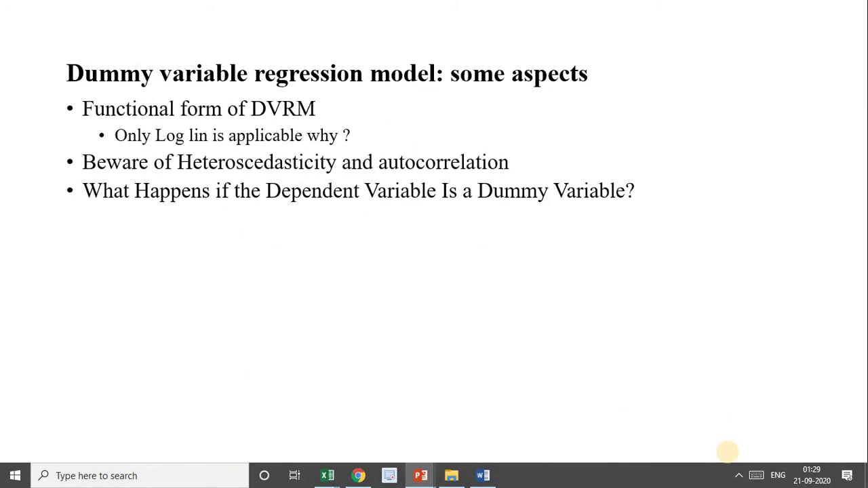